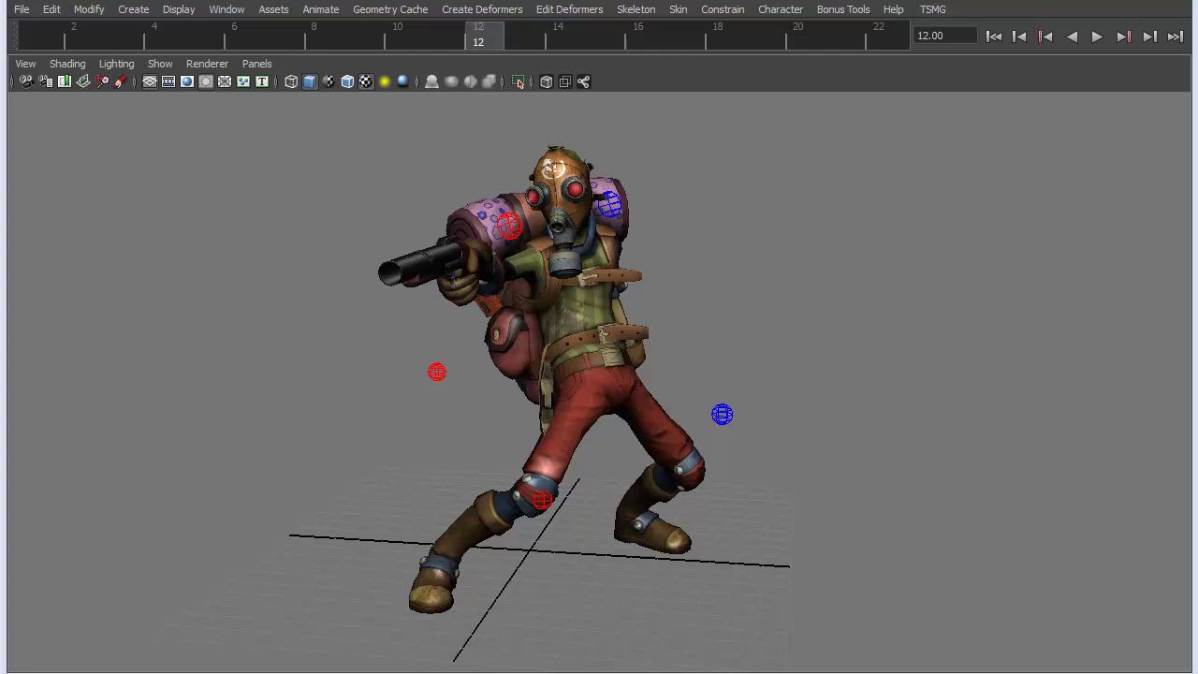
- Show NURBS curves and marquee-select the rig controls to reveal their keys in the Time Slider
{"action": "left_click_drag", "start_coordinate": [458, 230], "coordinate": [447, 222], "text": "alt"}
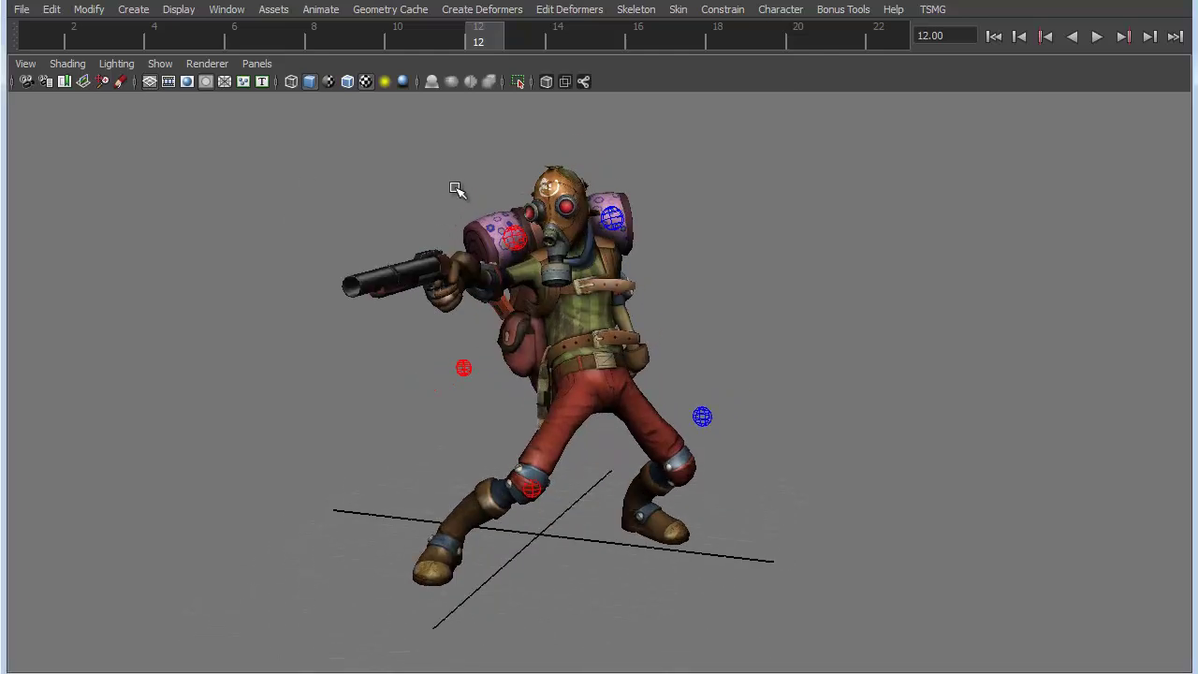
{"action": "left_click", "coordinate": [162, 64]}
{"action": "left_click", "coordinate": [236, 111]}
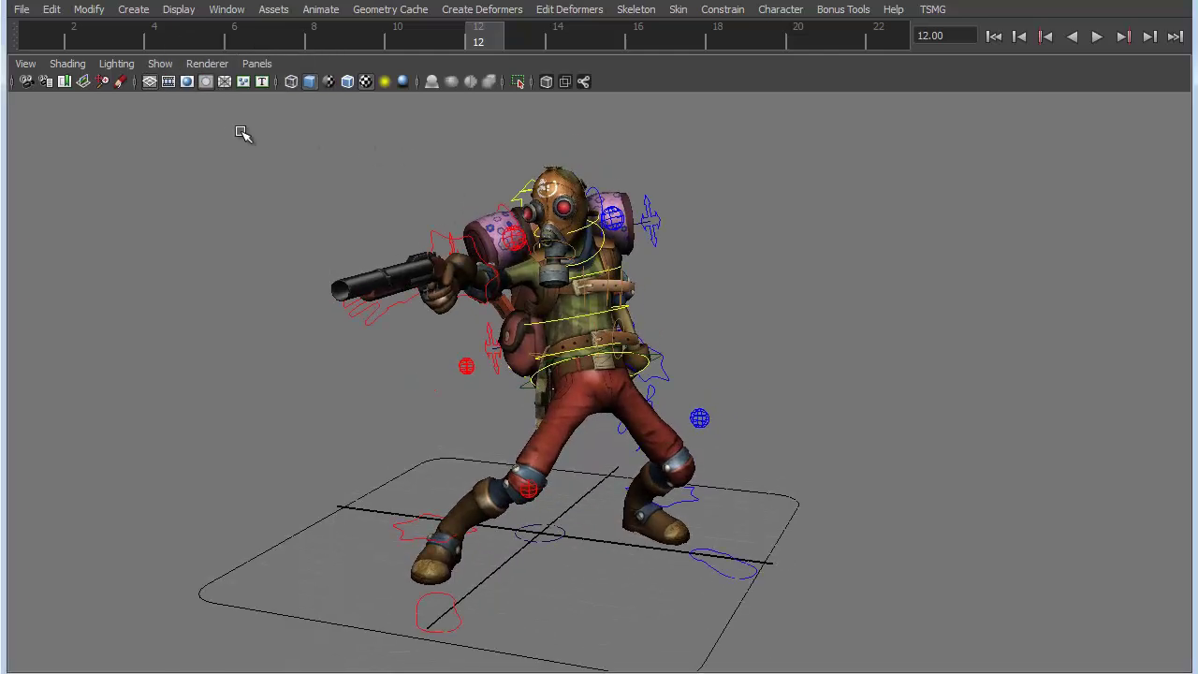
{"action": "left_click_drag", "start_coordinate": [241, 133], "coordinate": [300, 129], "text": "alt"}
{"action": "left_click_drag", "start_coordinate": [299, 129], "coordinate": [365, 175]}
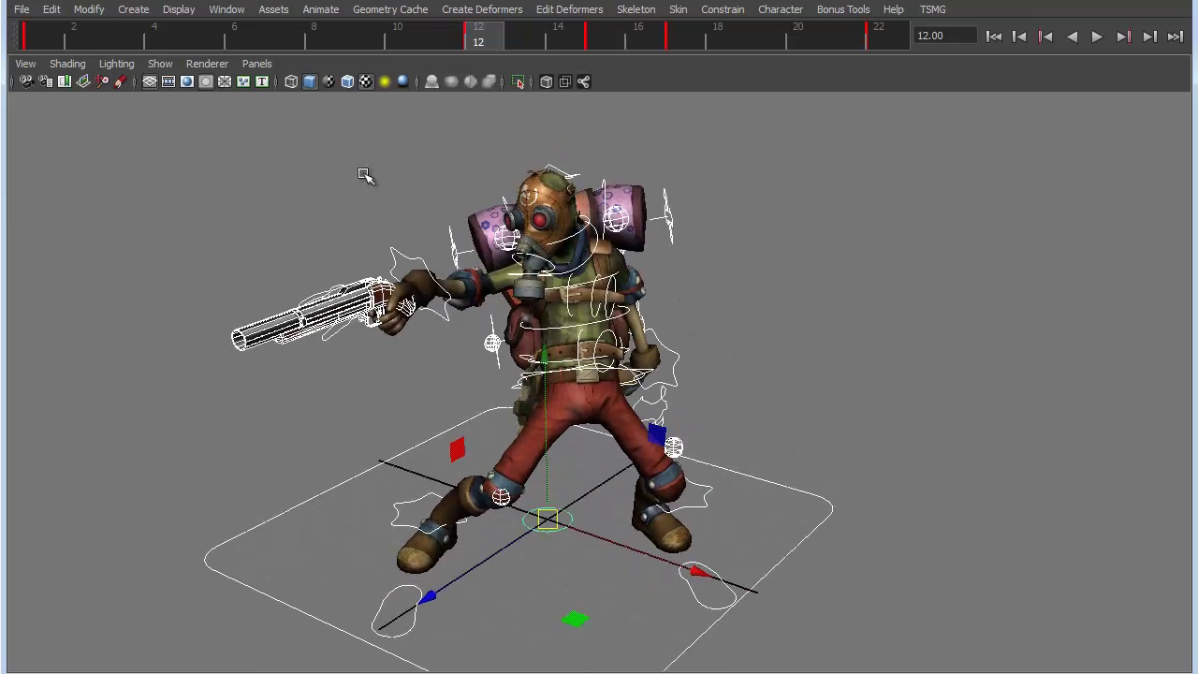
- Orbit the view to front-facing and left-profile views of the character
{"action": "left_click_drag", "start_coordinate": [711, 310], "coordinate": [700, 412], "text": "alt"}
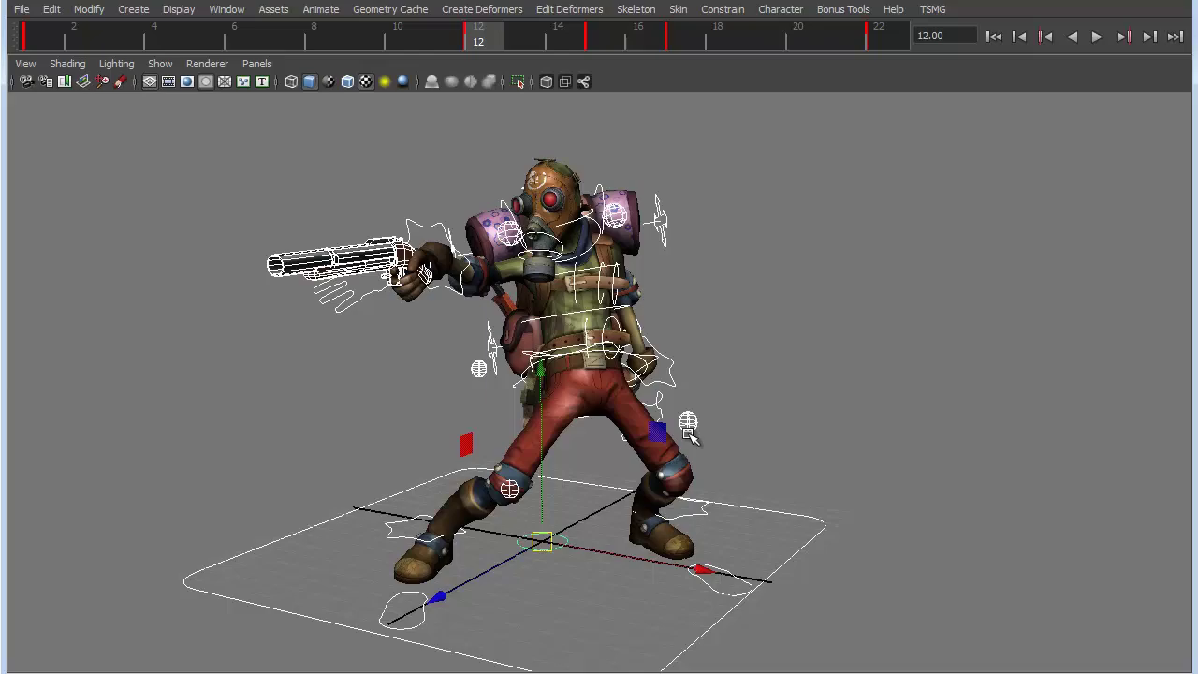
{"action": "left_click_drag", "start_coordinate": [703, 339], "coordinate": [724, 313], "text": "alt"}
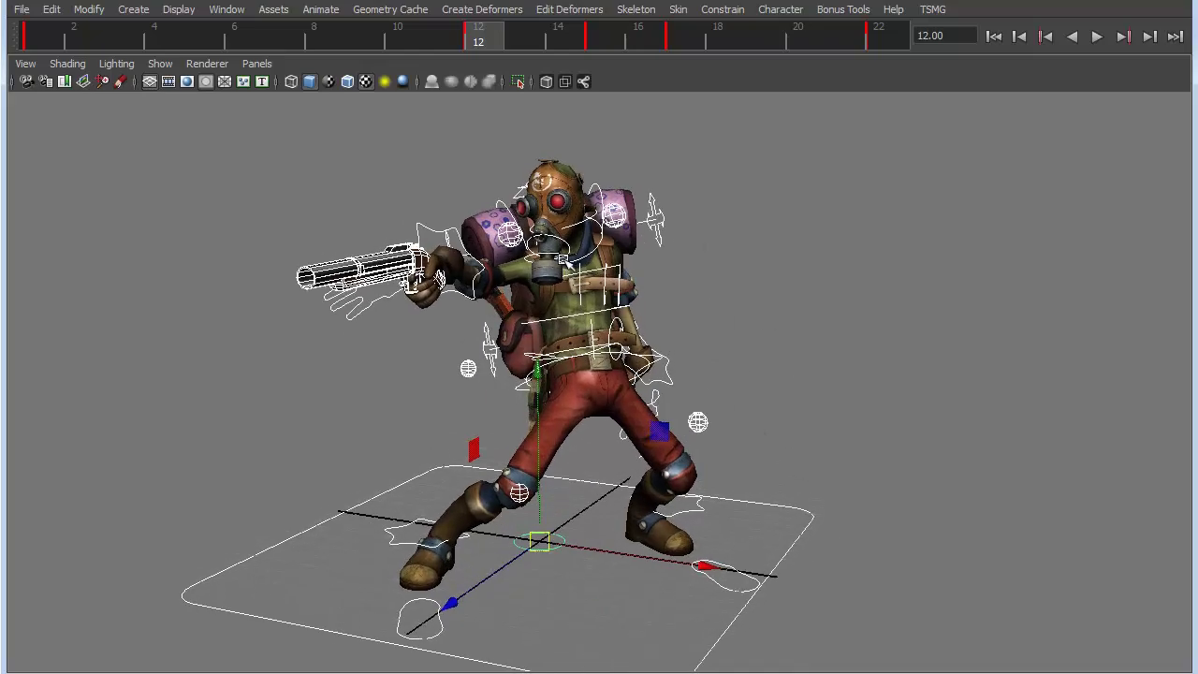
{"action": "mouse_move", "coordinate": [562, 264]}
{"action": "left_mouse_down", "text": "alt"}
{"action": "mouse_move", "coordinate": [456, 269]}
{"action": "mouse_move", "coordinate": [660, 273]}
{"action": "mouse_move", "coordinate": [561, 272]}
{"action": "left_mouse_up", "text": "alt"}
{"action": "left_click", "coordinate": [53, 34]}
{"action": "key", "text": "alt+v"}
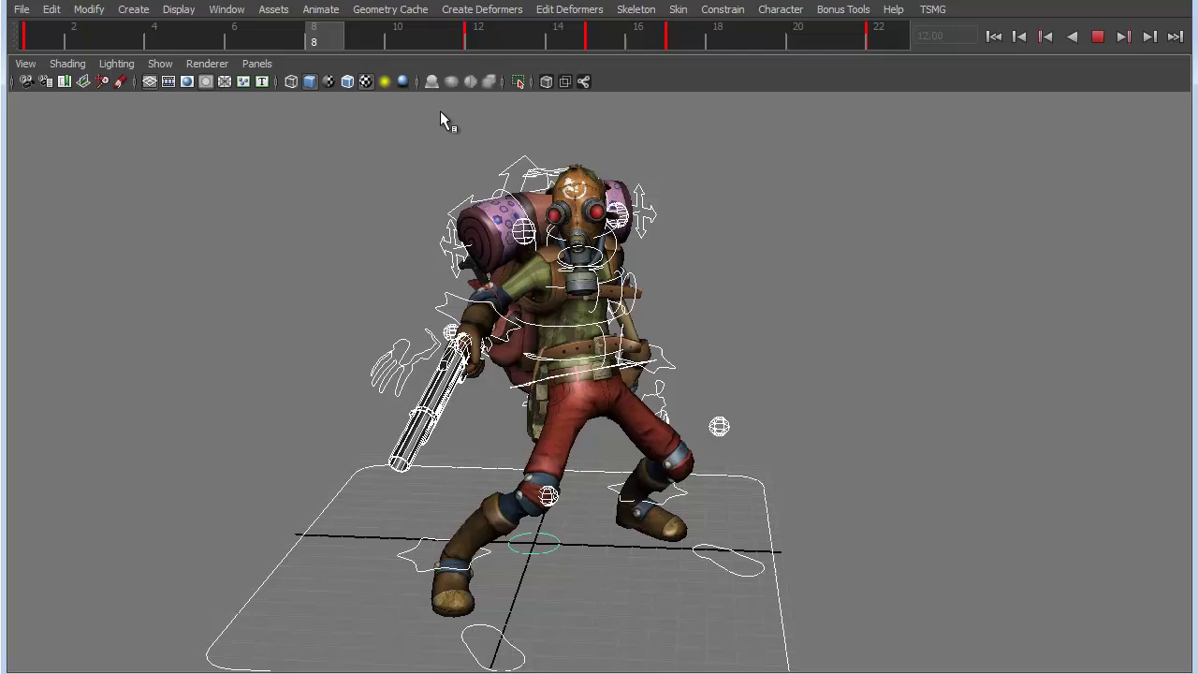
{"action": "left_click", "coordinate": [499, 47]}
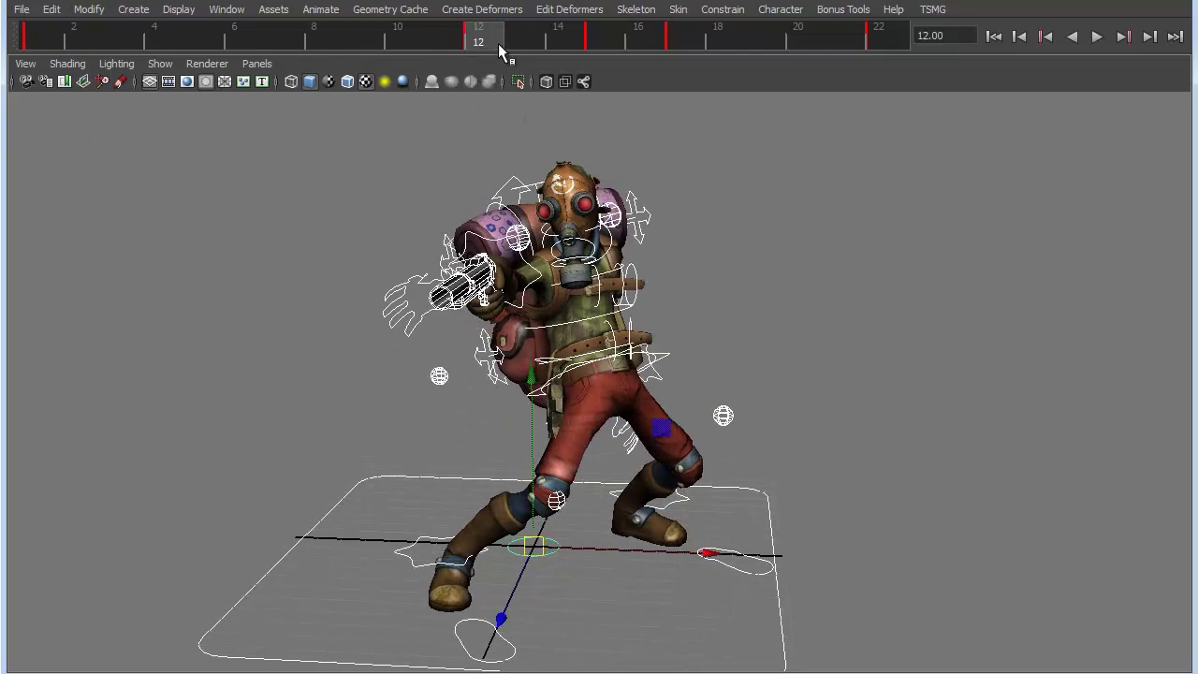
{"action": "left_click", "coordinate": [677, 41]}
{"action": "left_click_drag", "start_coordinate": [684, 40], "coordinate": [968, 56]}
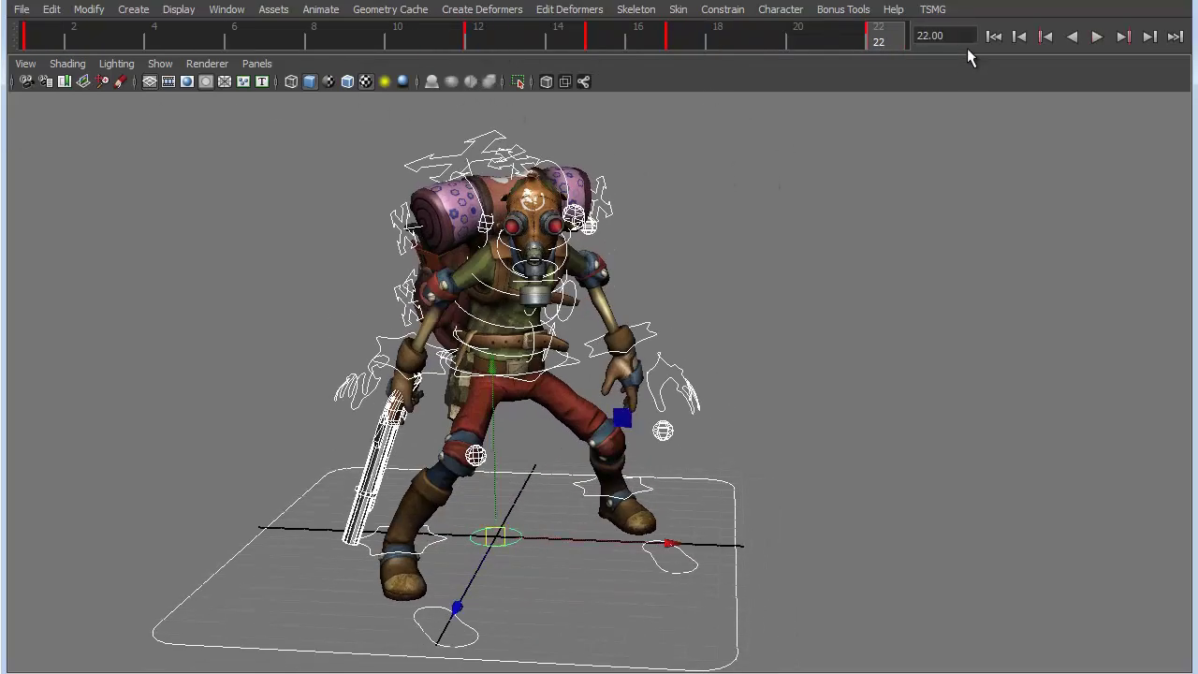
{"action": "key", "text": "alt+v"}
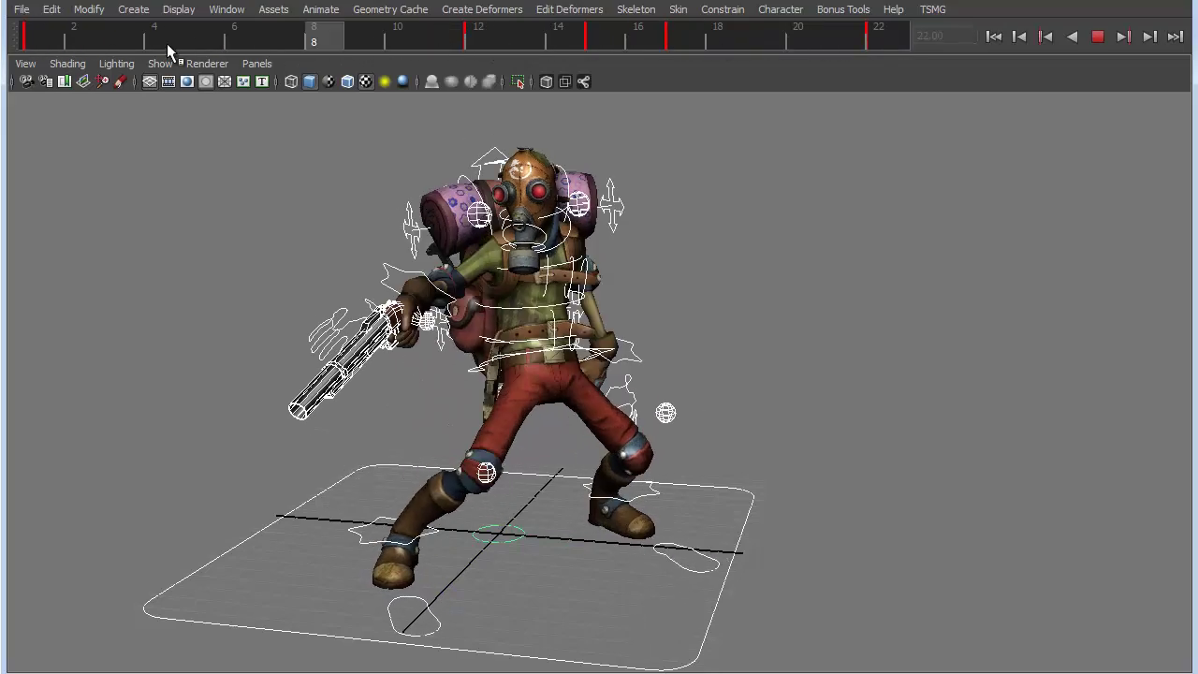
{"action": "mouse_move", "coordinate": [167, 43]}
{"action": "left_mouse_down"}
{"action": "mouse_move", "coordinate": [27, 47]}
{"action": "mouse_move", "coordinate": [160, 34]}
{"action": "left_mouse_up"}
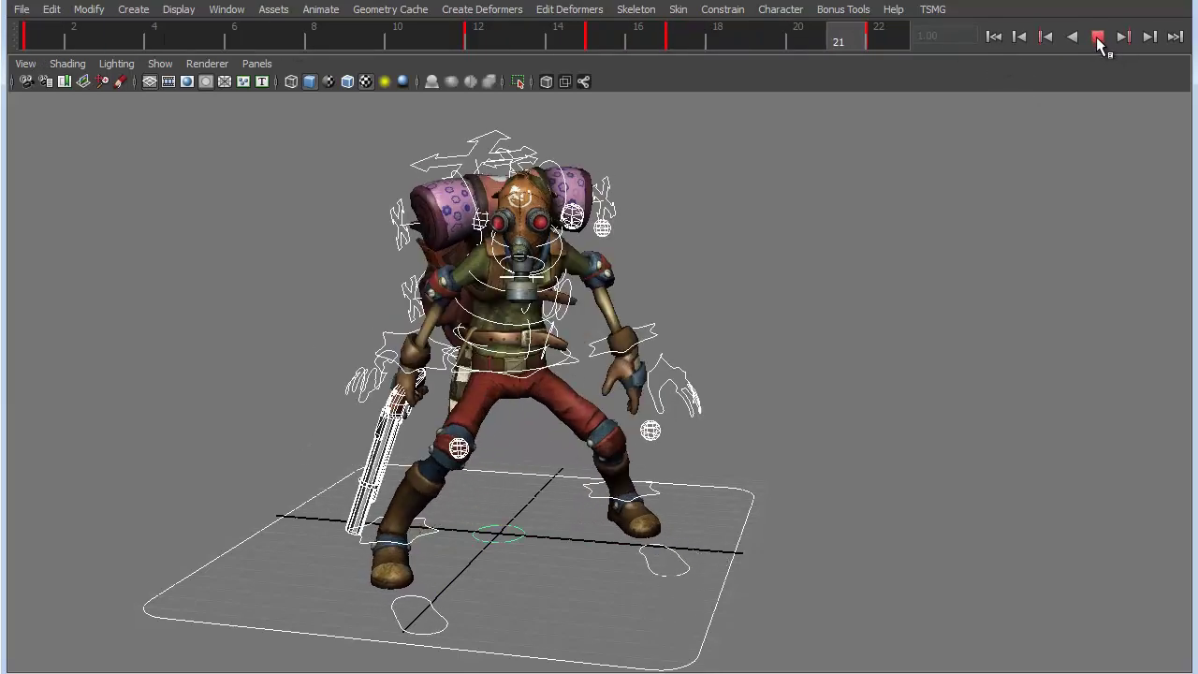
{"action": "left_click", "coordinate": [1097, 38]}
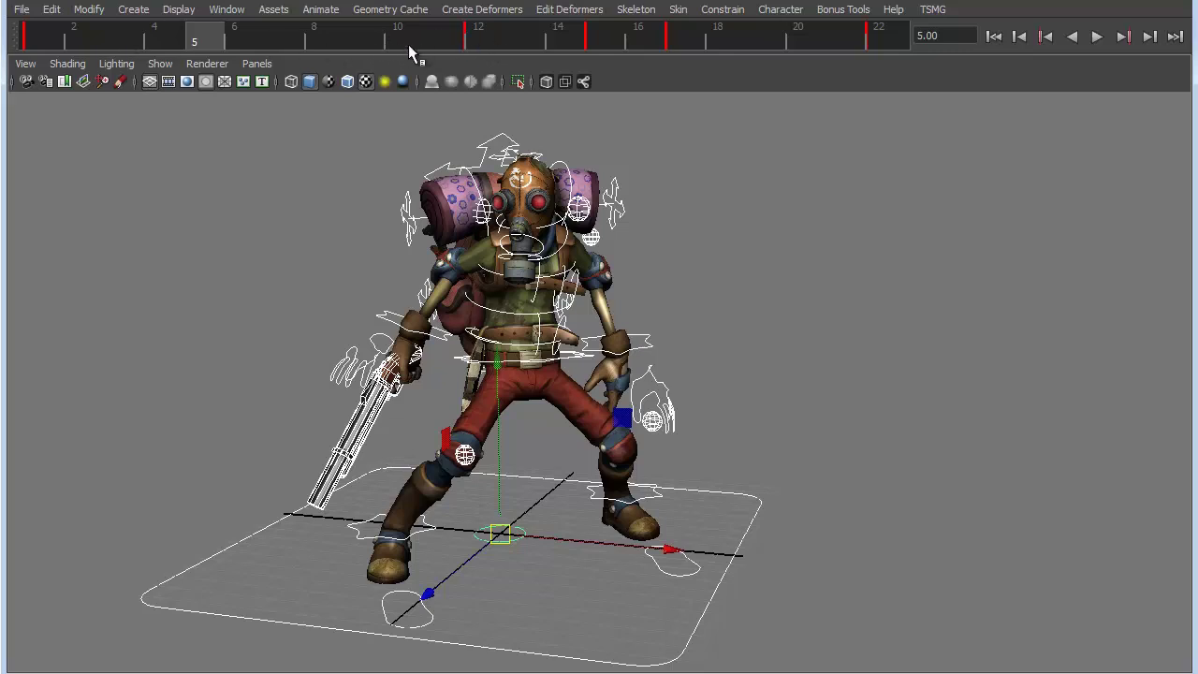
{"action": "left_click_drag", "start_coordinate": [409, 45], "coordinate": [331, 42]}
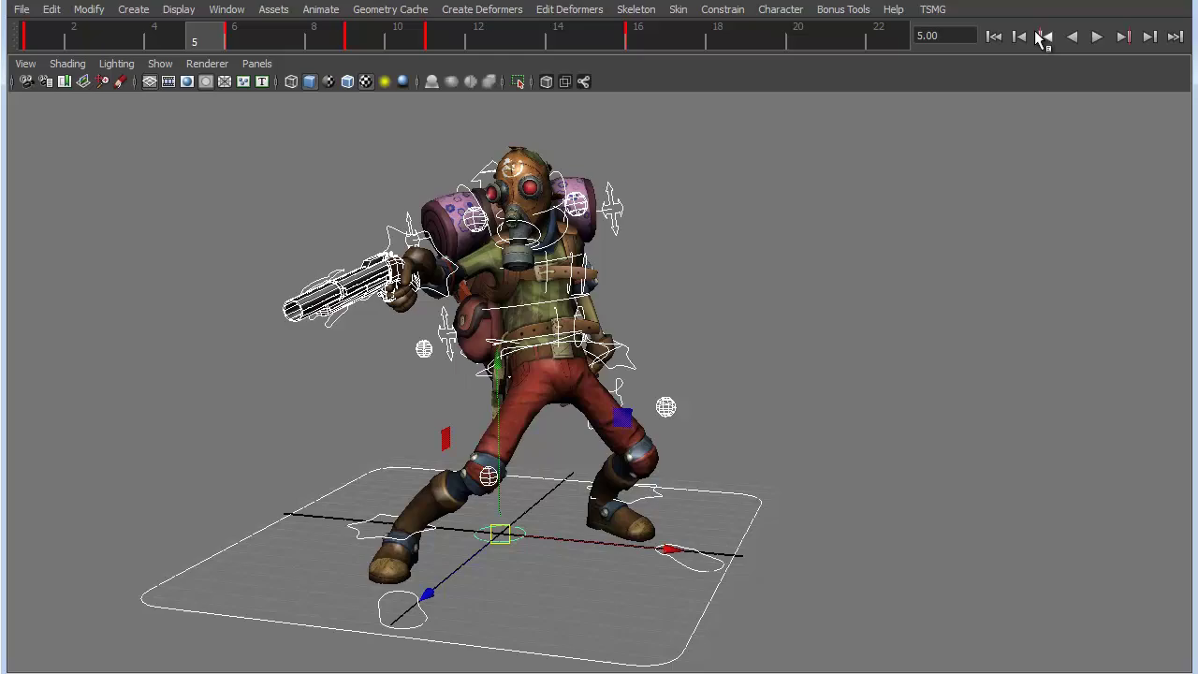
{"action": "left_click", "coordinate": [994, 36]}
{"action": "left_click", "coordinate": [1097, 36]}
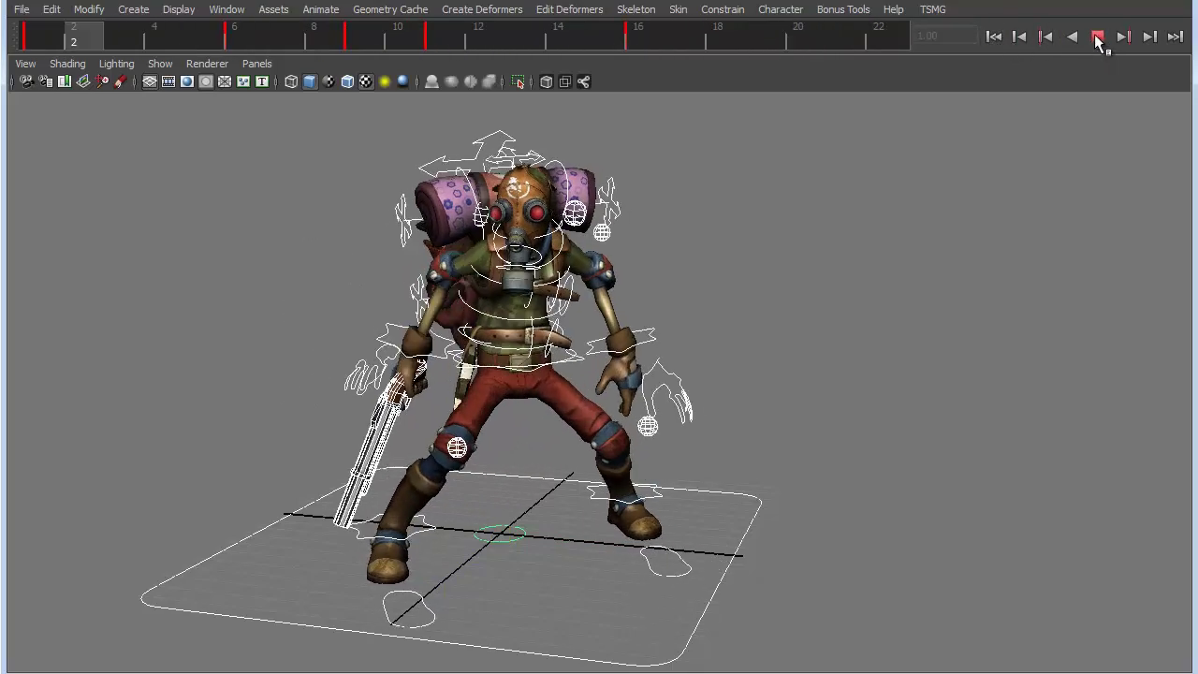
{"action": "left_click", "coordinate": [1098, 39]}
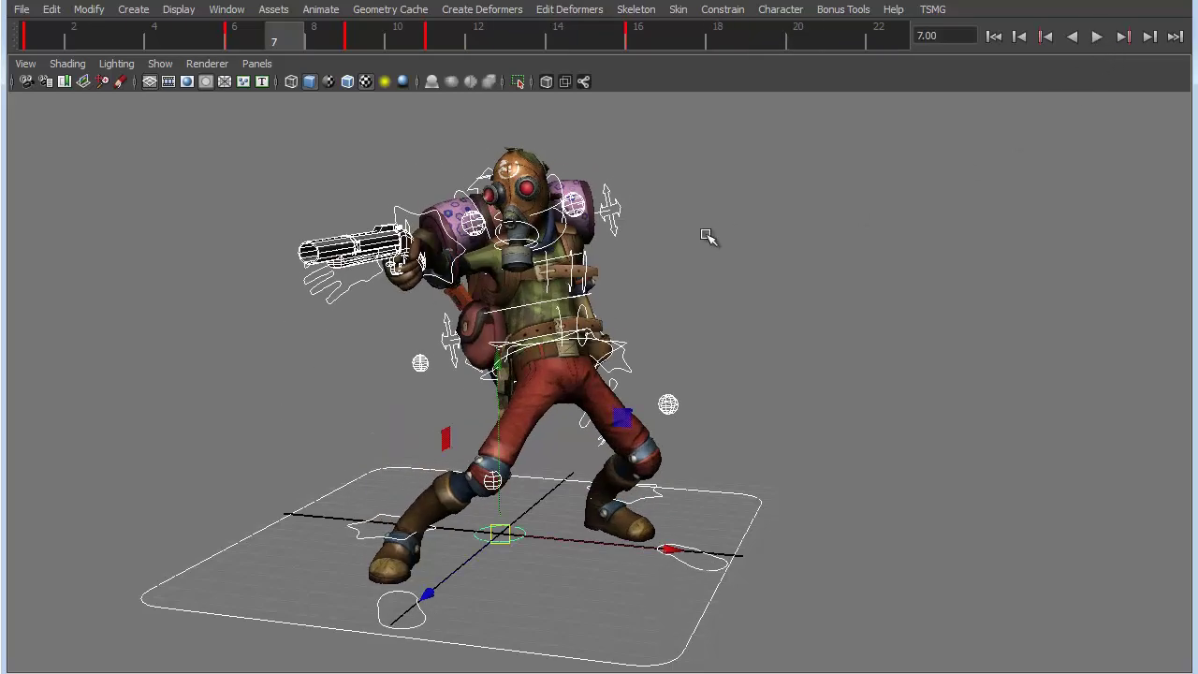
{"action": "key", "text": "alt+comma"}
{"action": "key", "text": "alt+comma"}
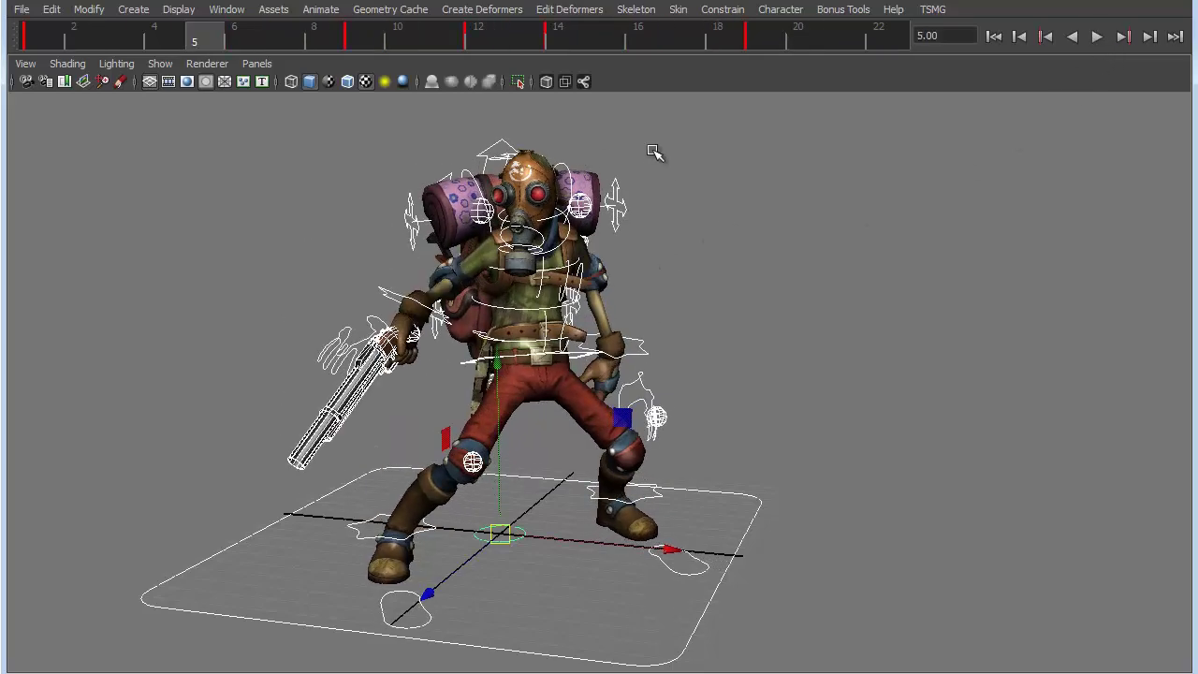
{"action": "key", "text": "ctrl+z"}
{"action": "key", "text": "ctrl+z"}
{"action": "key", "text": "ctrl+z"}
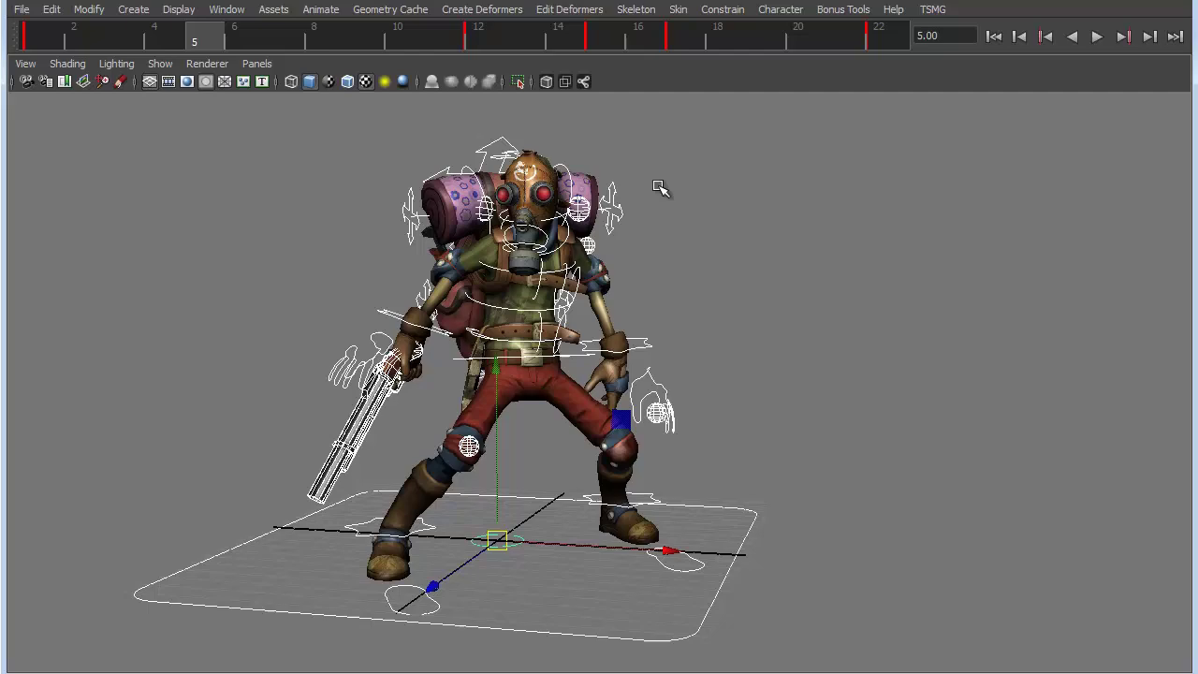
{"action": "left_click_drag", "start_coordinate": [659, 187], "coordinate": [629, 210], "text": "alt"}
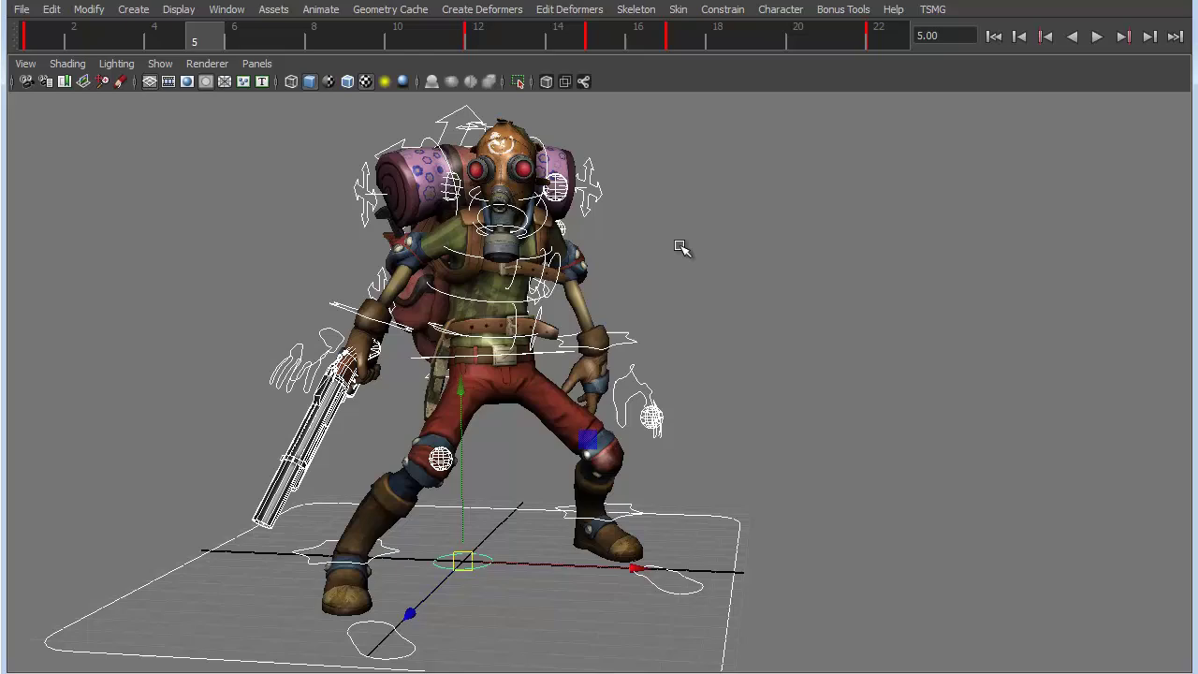
{"action": "left_click_drag", "start_coordinate": [681, 246], "coordinate": [674, 180], "text": "alt"}
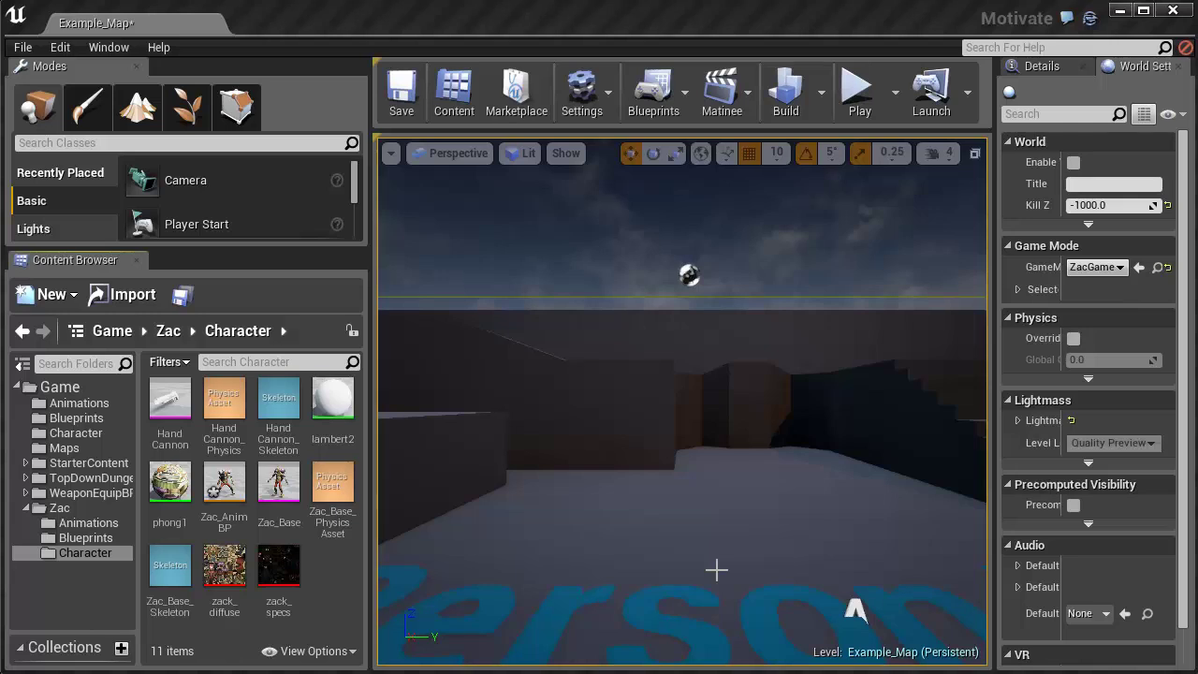
- Create an Animation Montage on Zac_Base_Skeleton in the Character folder, named Zac_Montage
{"action": "right_click", "coordinate": [326, 565]}
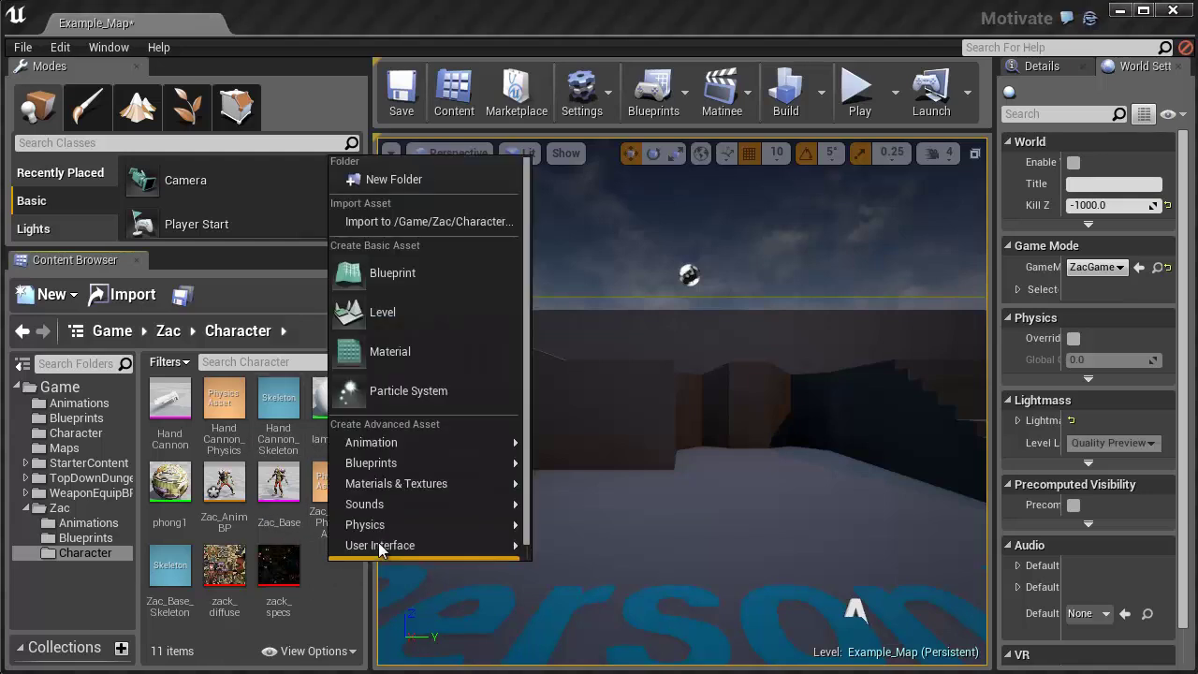
{"action": "mouse_move", "coordinate": [513, 454]}
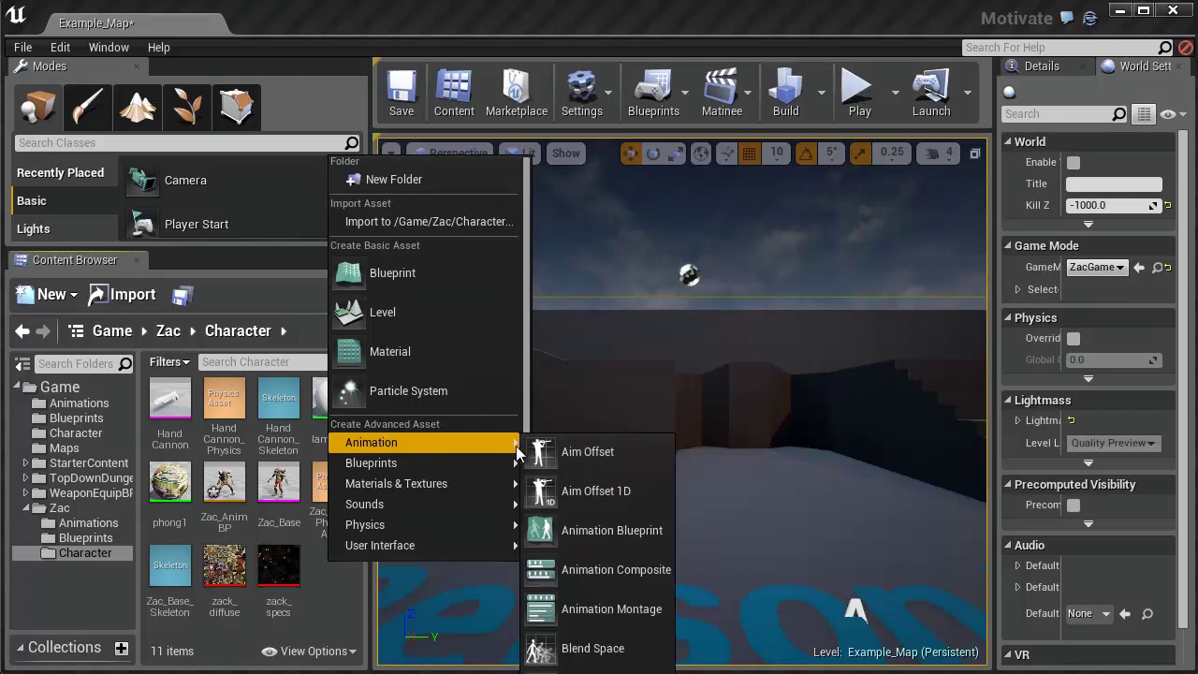
{"action": "left_click", "coordinate": [584, 610]}
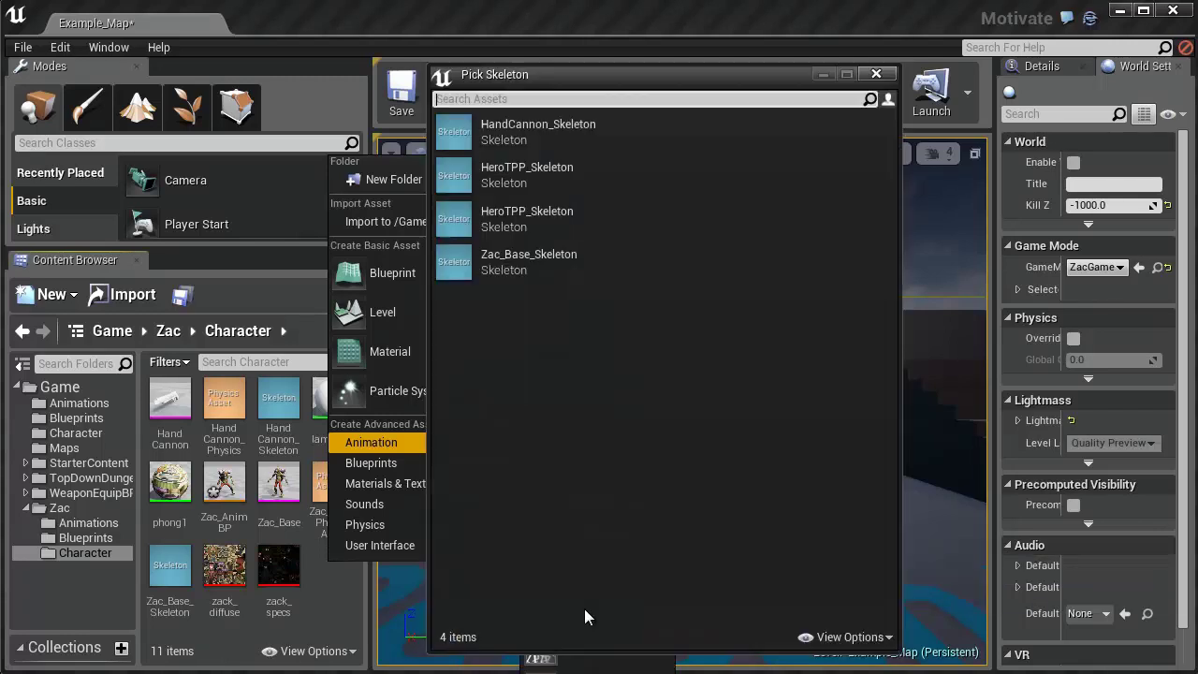
{"action": "left_click", "coordinate": [529, 264]}
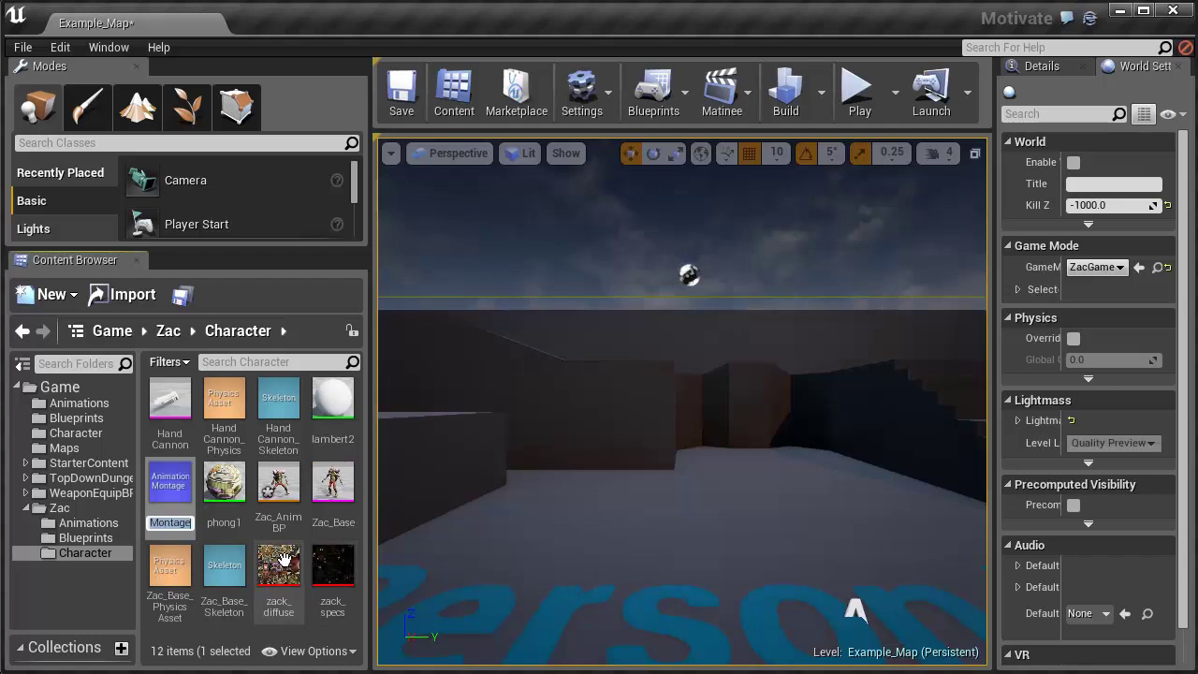
{"action": "type", "text": "Zac_Montage"}
{"action": "key", "text": "Return"}
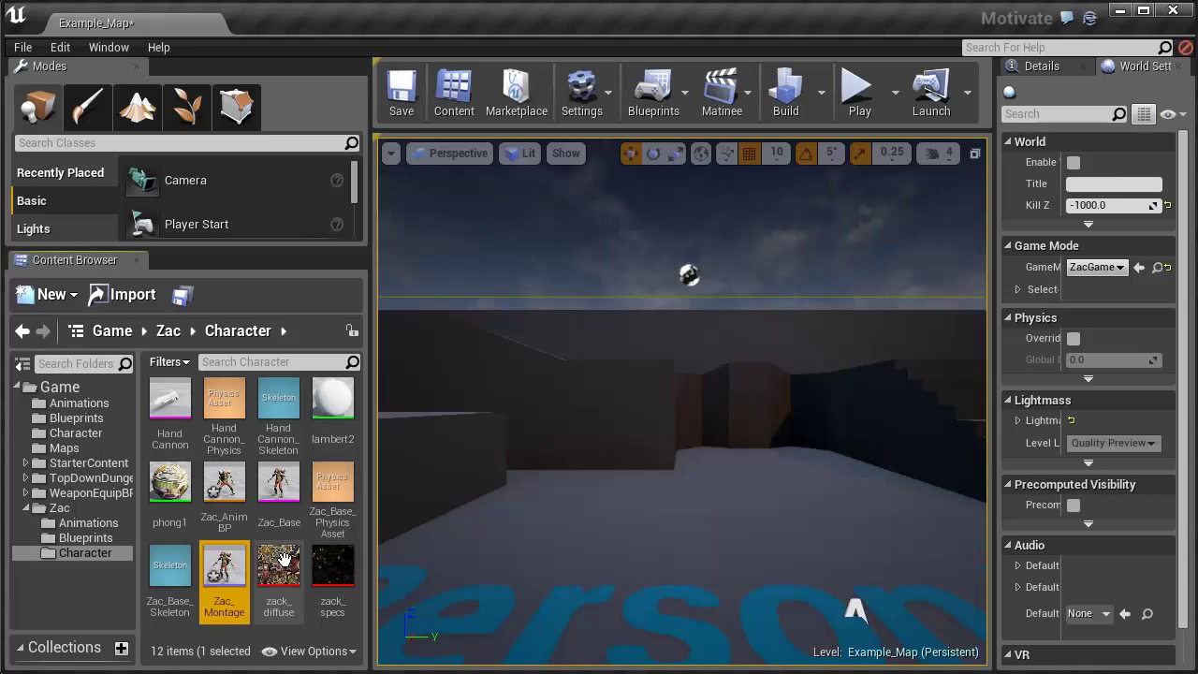
- Open Zac_Montage in the Persona animation editor
{"action": "double_click", "coordinate": [223, 577]}
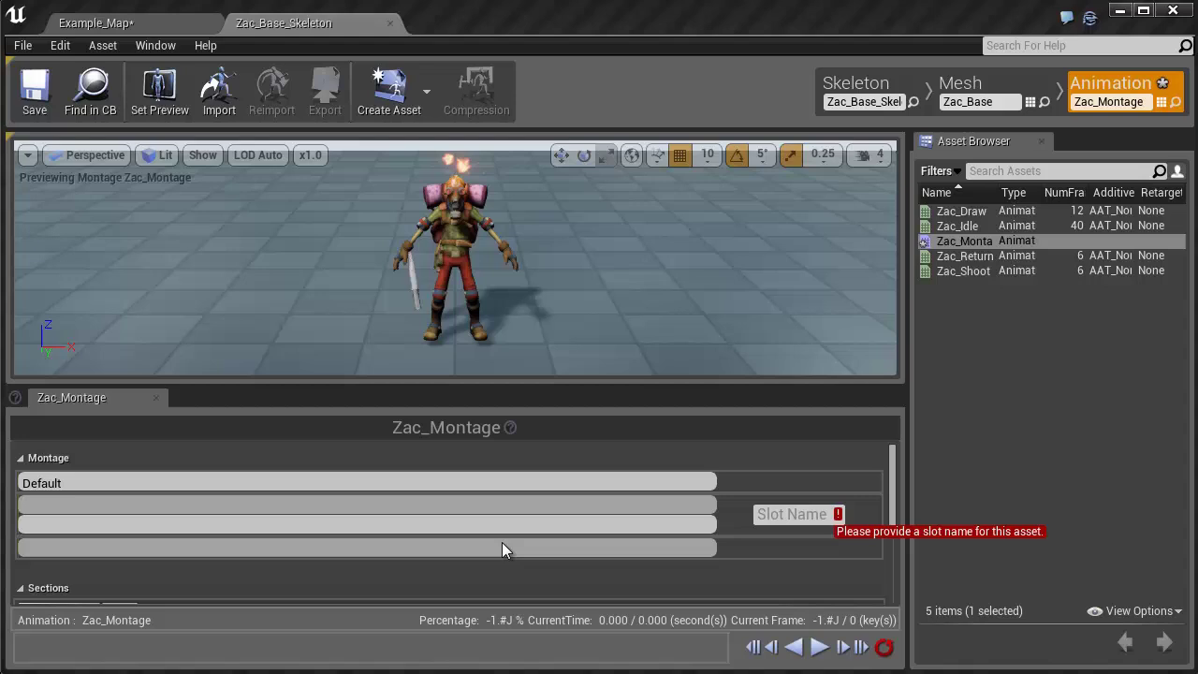
{"action": "left_click", "coordinate": [340, 522]}
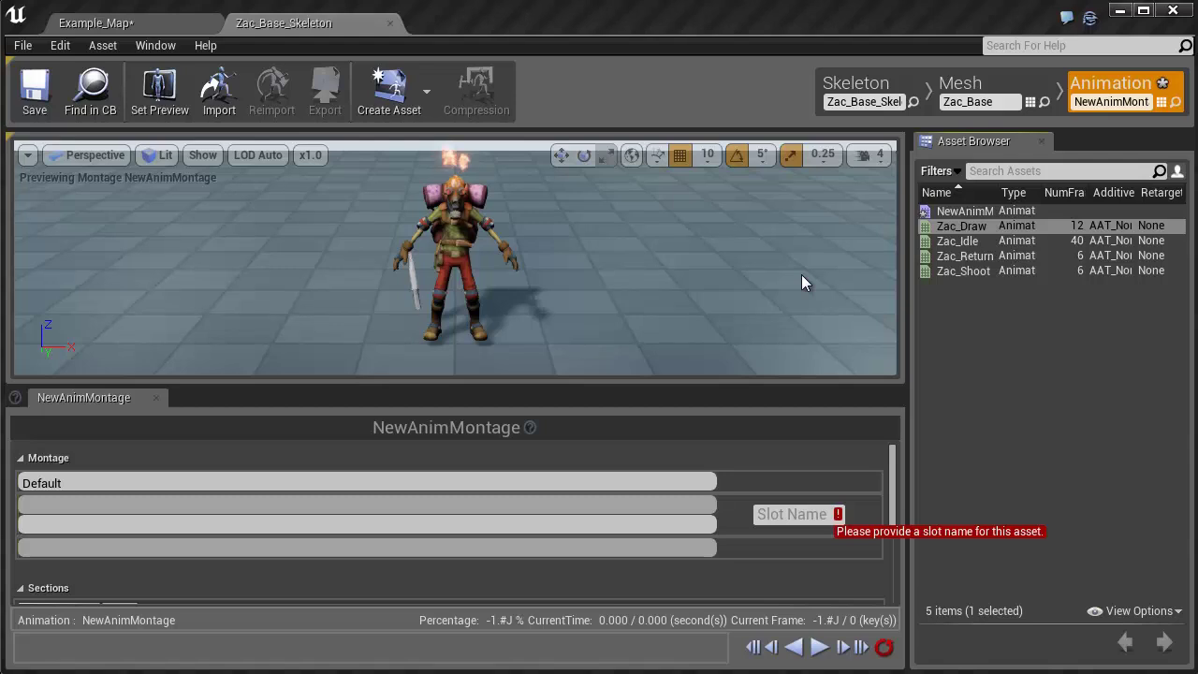
- Place Zac_Draw, Zac_Shoot and Zac_Return in sequence on the montage rows, then stop the preview
{"action": "left_click", "coordinate": [1042, 342]}
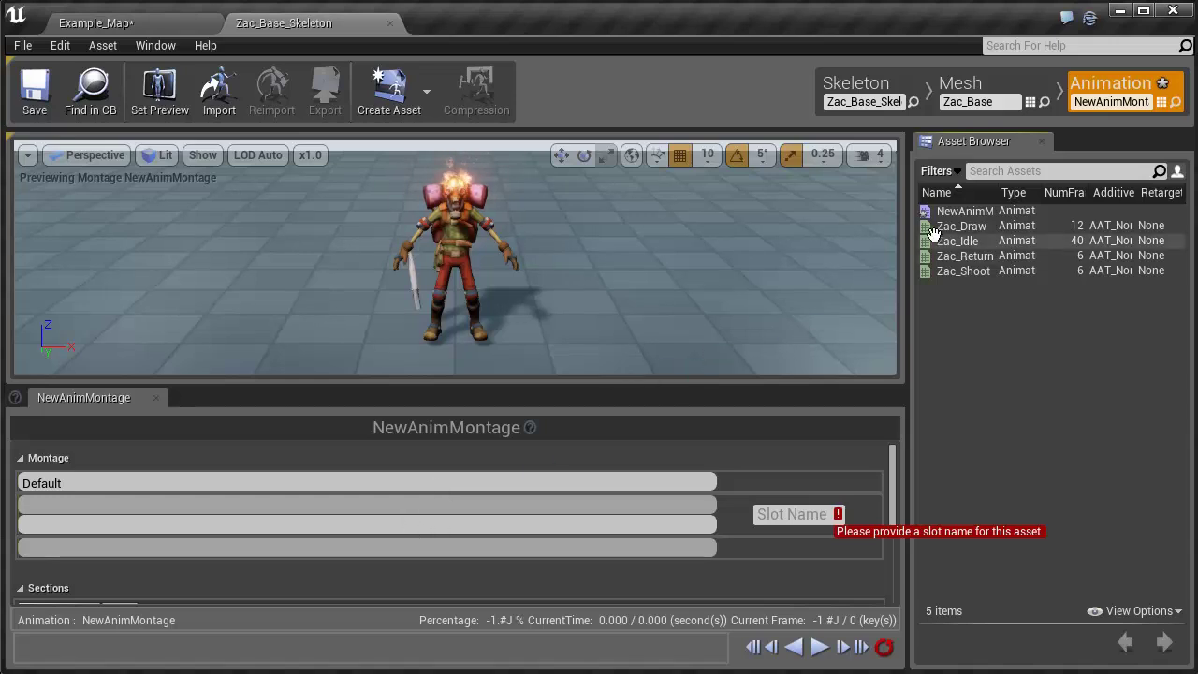
{"action": "left_click", "coordinate": [961, 226]}
{"action": "left_click_drag", "start_coordinate": [962, 225], "coordinate": [313, 506]}
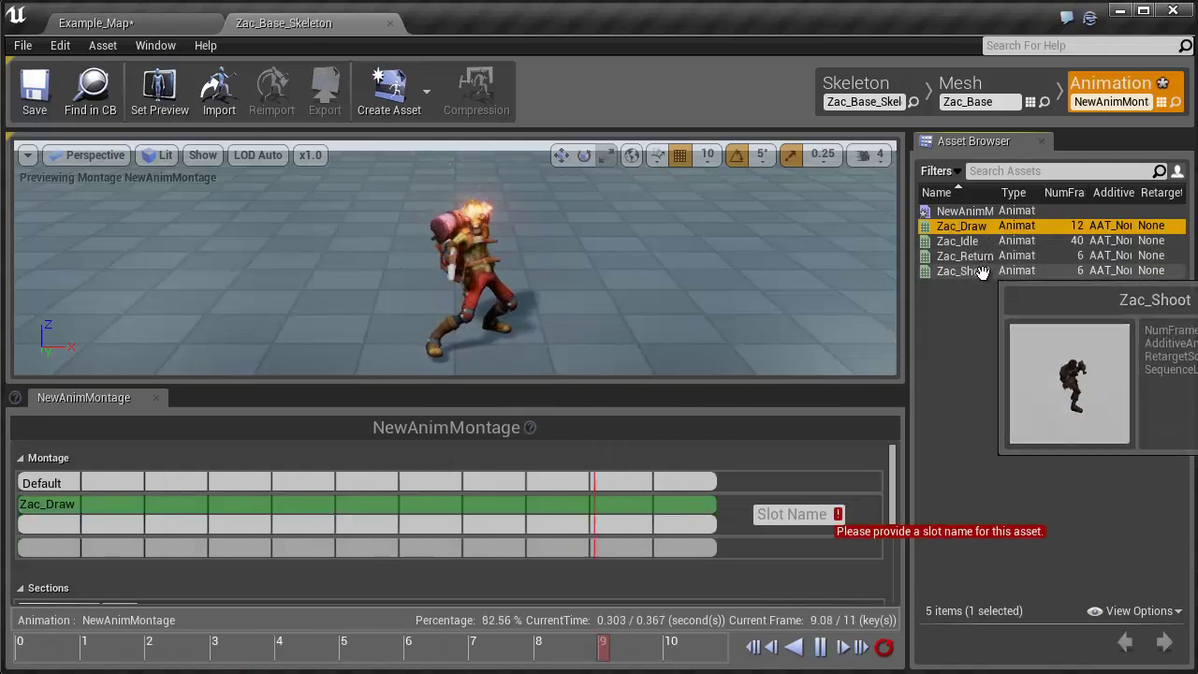
{"action": "left_click", "coordinate": [963, 271]}
{"action": "left_click_drag", "start_coordinate": [963, 271], "coordinate": [515, 522]}
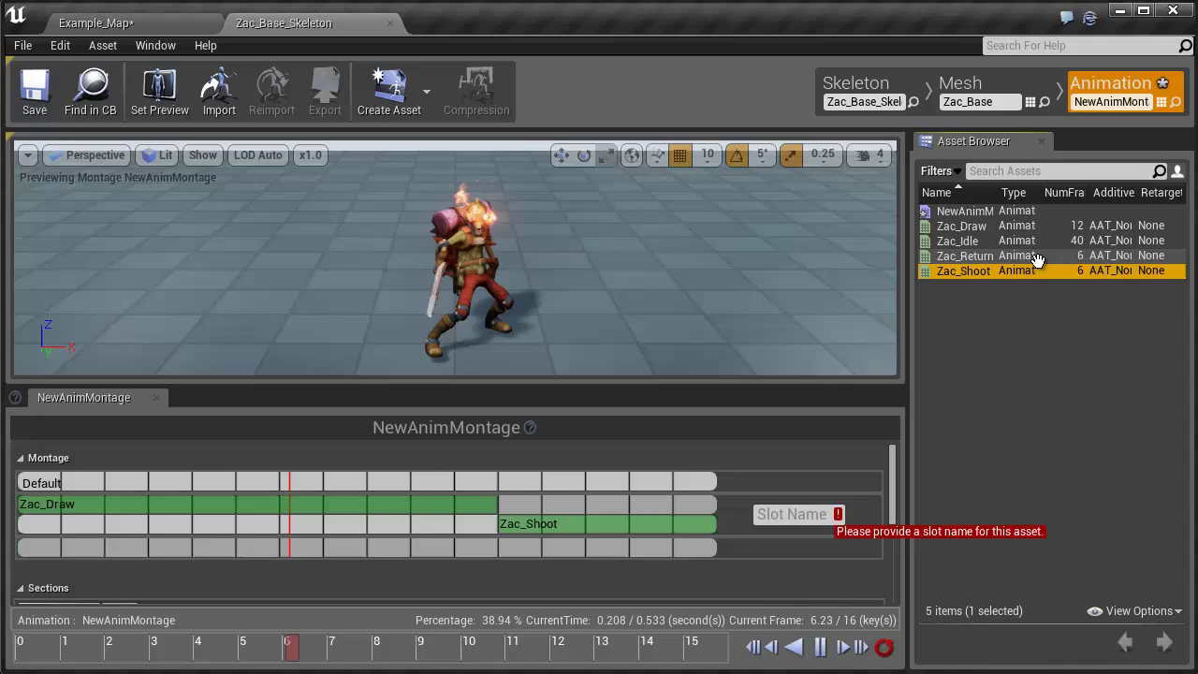
{"action": "left_click_drag", "start_coordinate": [969, 256], "coordinate": [520, 506]}
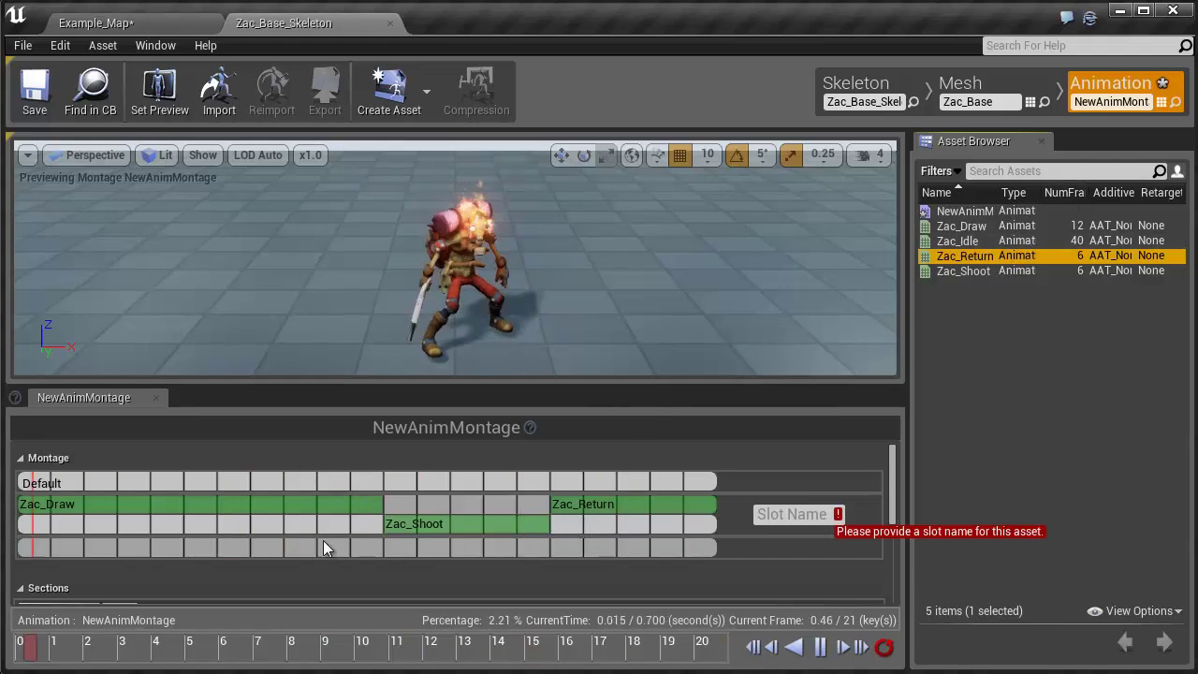
{"action": "left_click", "coordinate": [817, 649]}
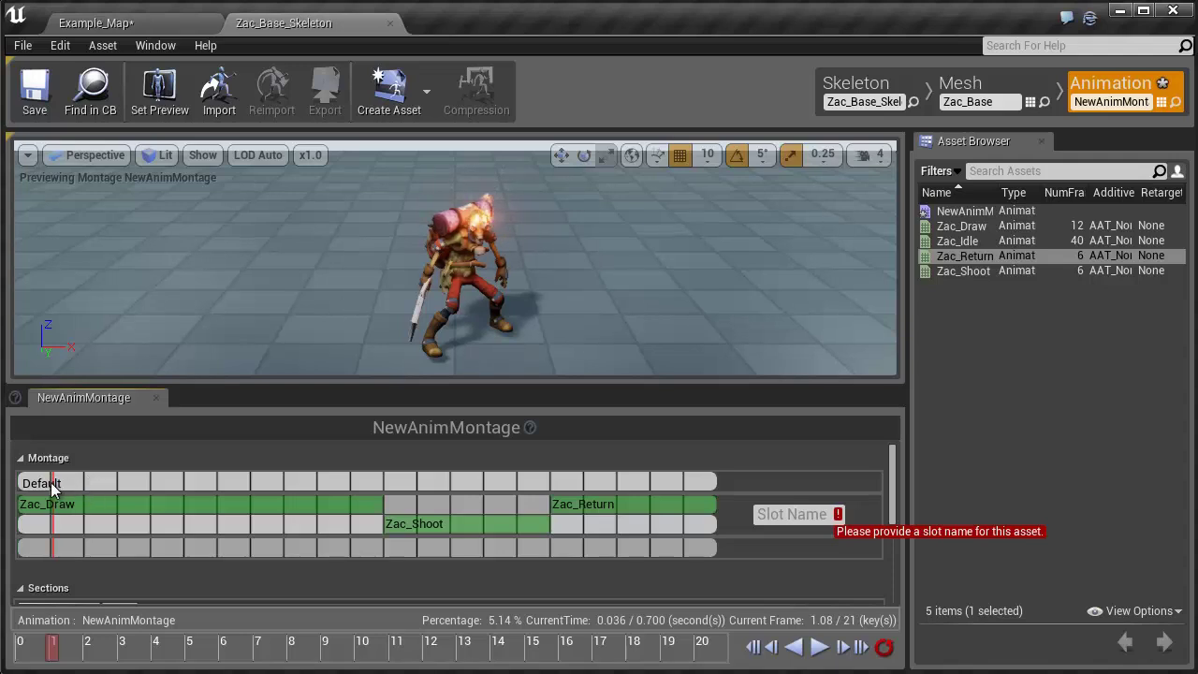
- Add a Zac_Draw montage section at the start and delete the Default section
{"action": "right_click", "coordinate": [160, 487]}
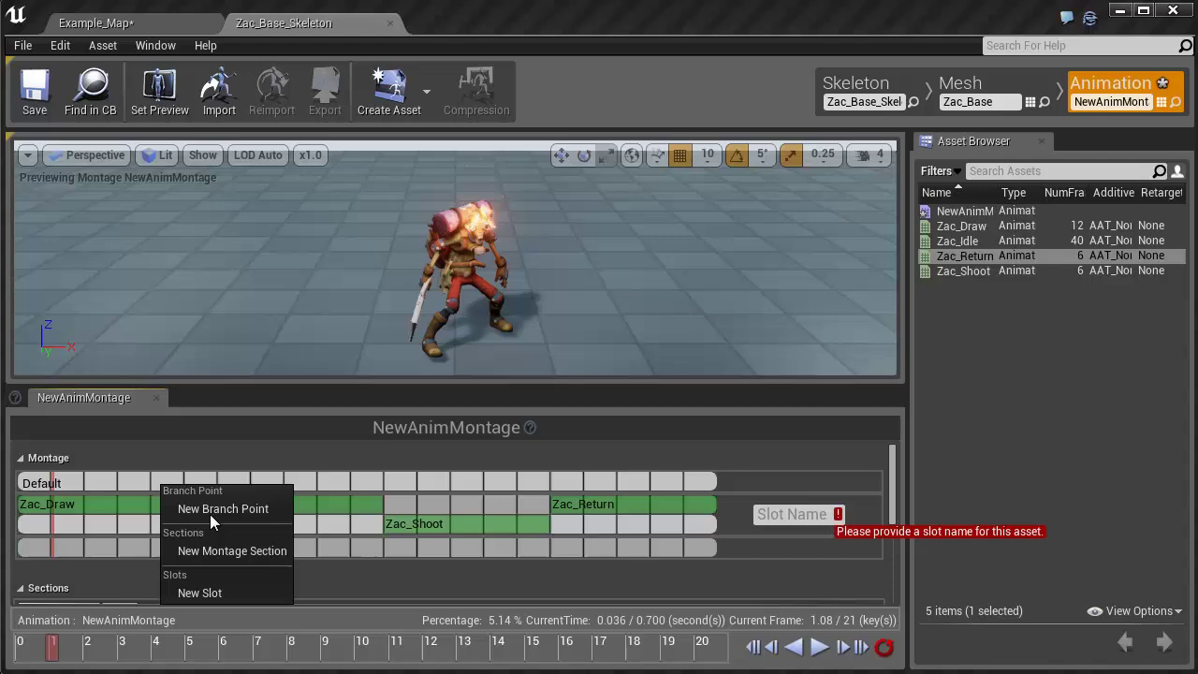
{"action": "left_click", "coordinate": [231, 549]}
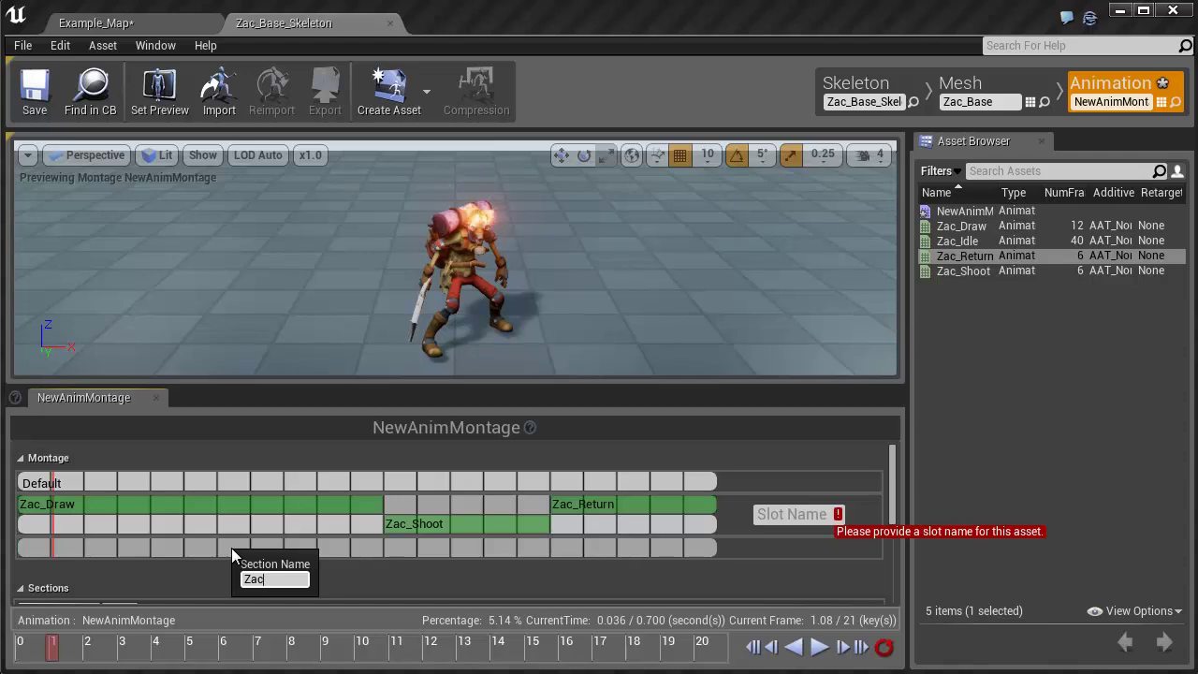
{"action": "type", "text": "_"}
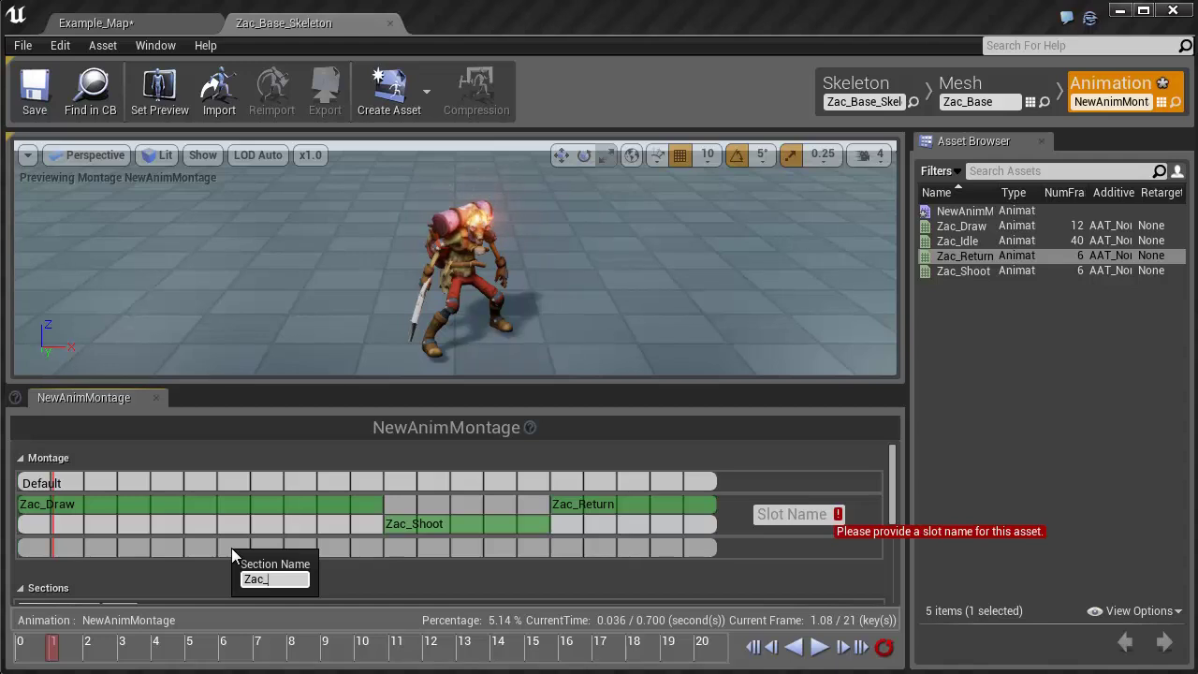
{"action": "type", "text": "Draw"}
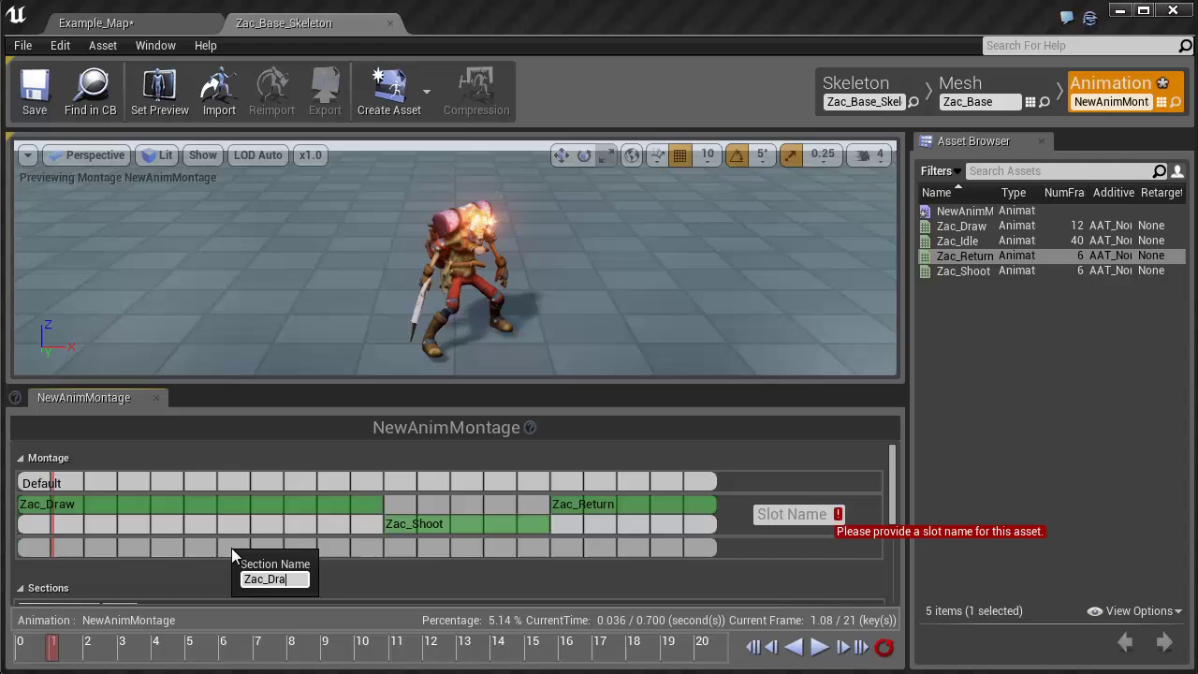
{"action": "key", "text": "Return"}
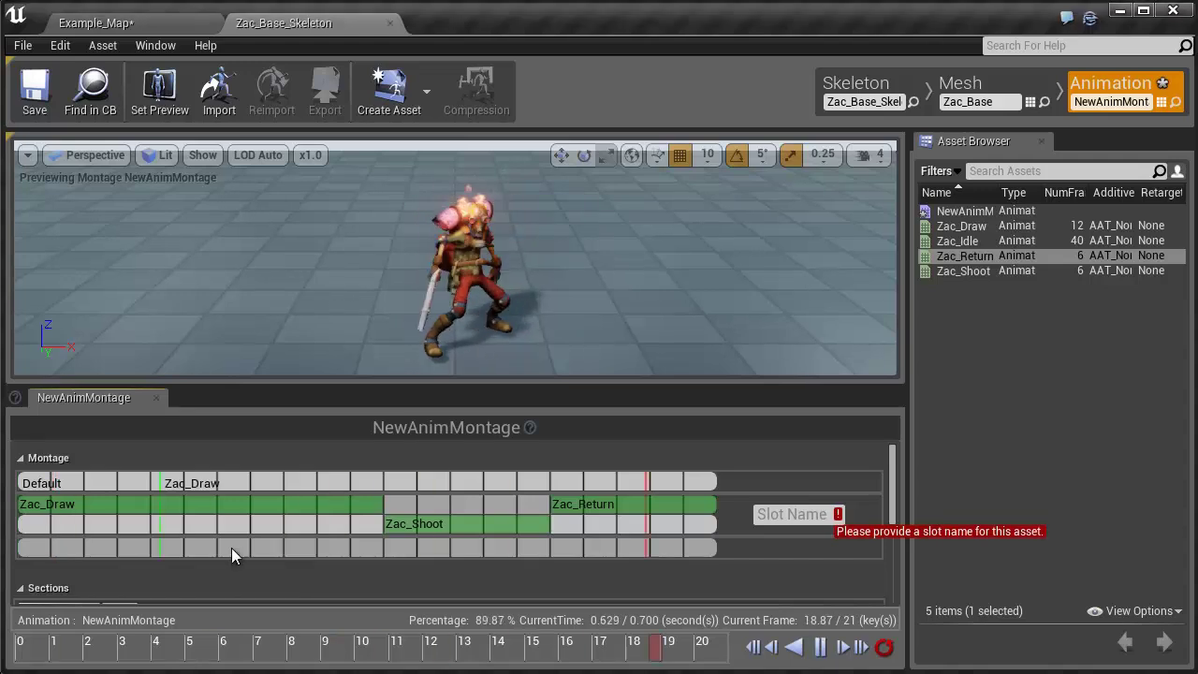
{"action": "left_click", "coordinate": [819, 656]}
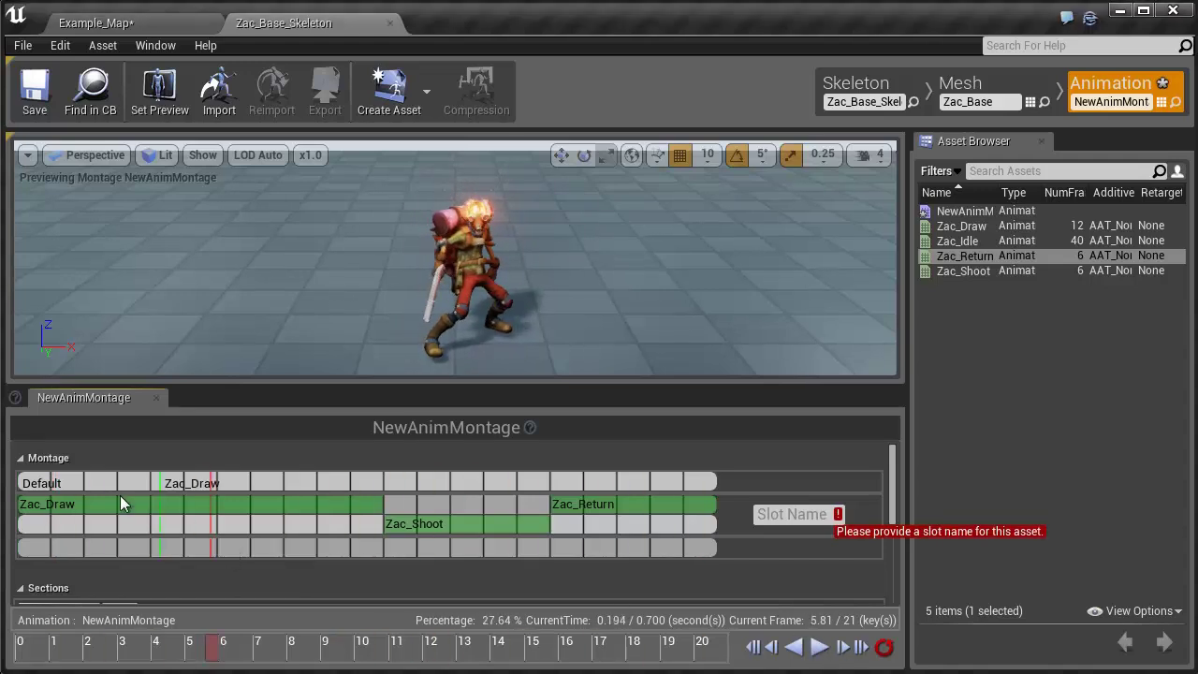
{"action": "left_click_drag", "start_coordinate": [24, 478], "coordinate": [268, 486]}
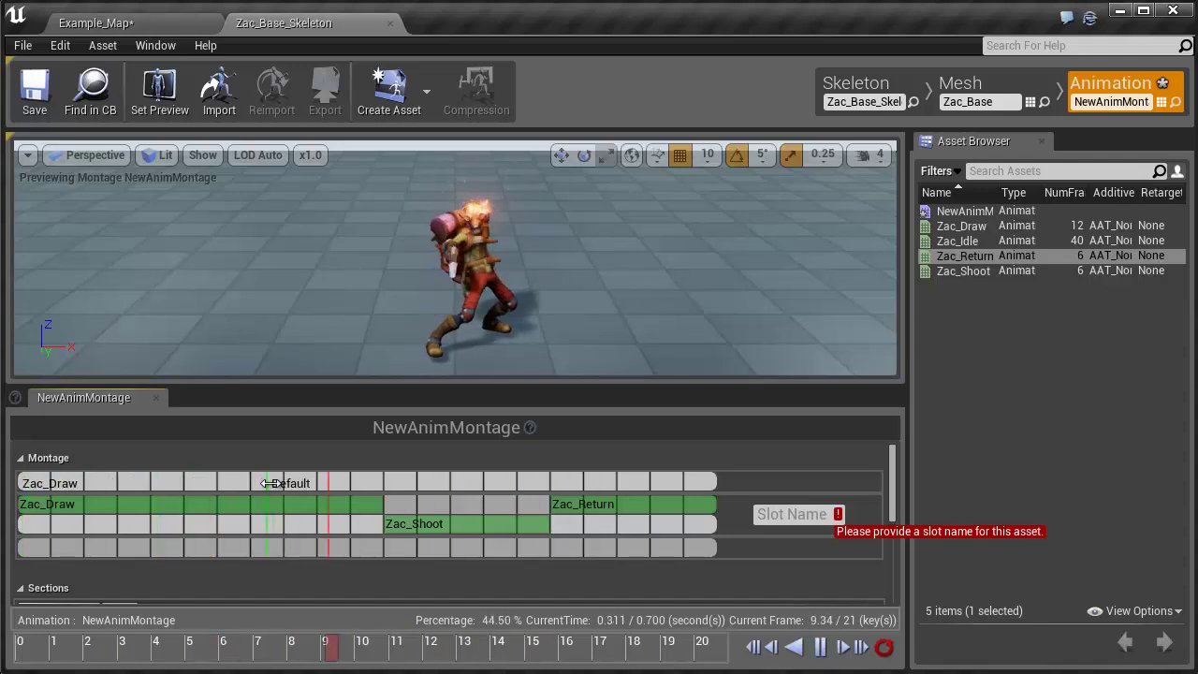
{"action": "right_click", "coordinate": [270, 487]}
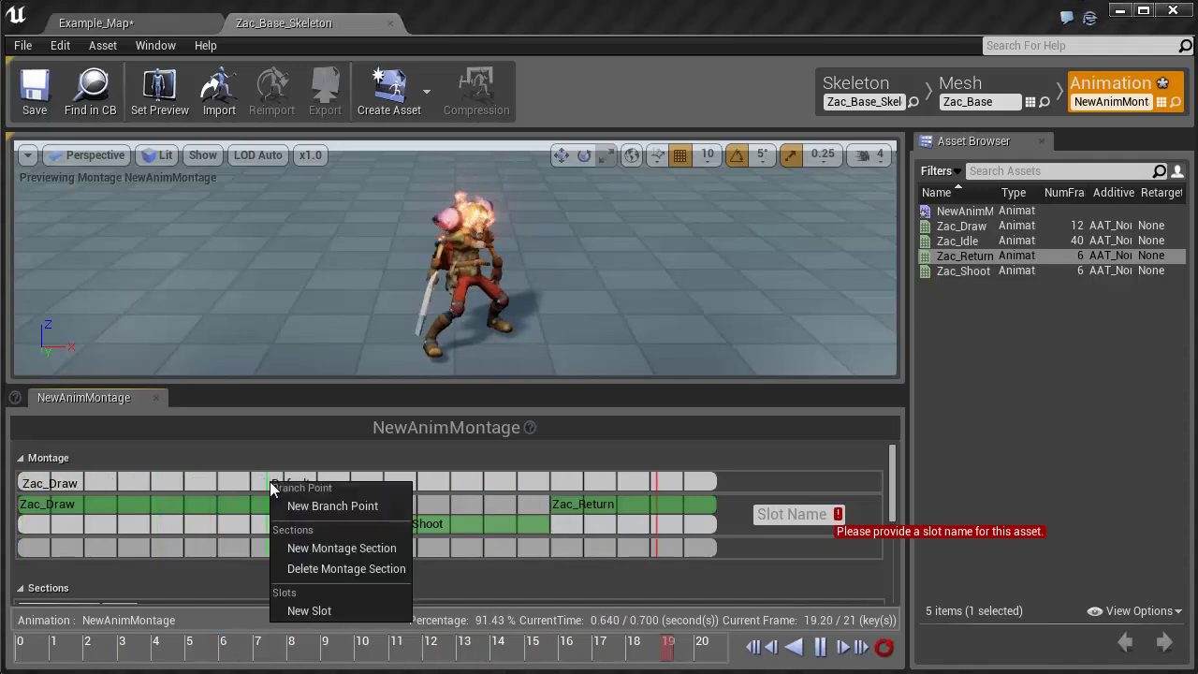
{"action": "left_click", "coordinate": [341, 568]}
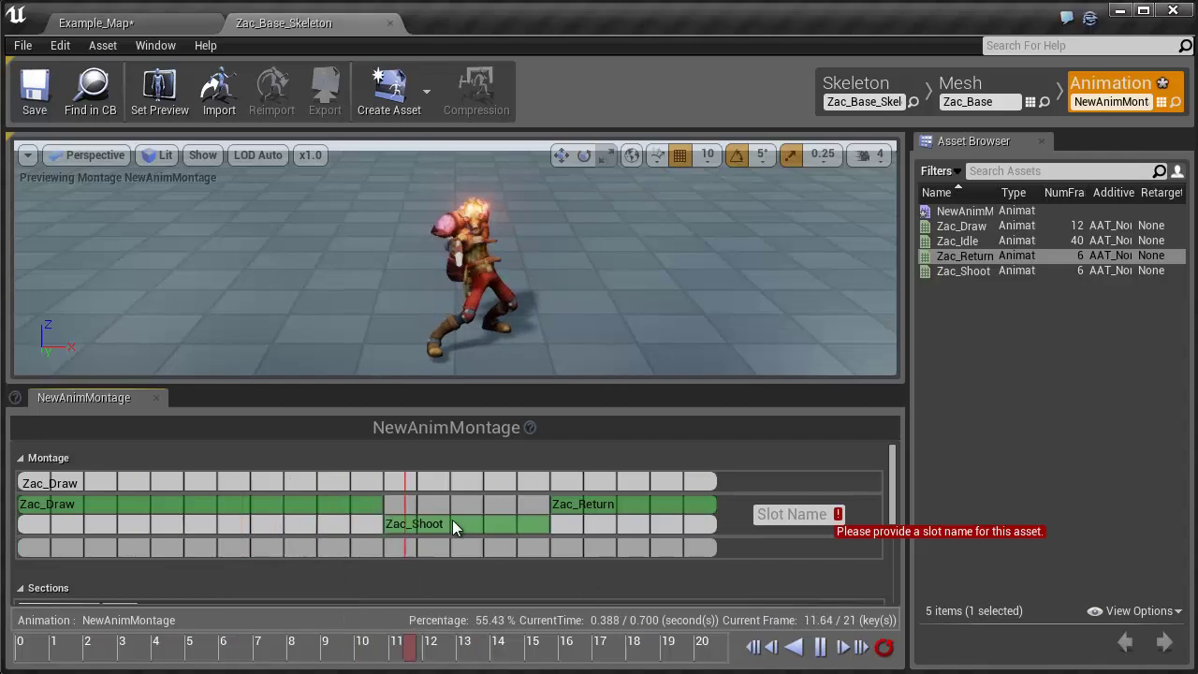
- Add Zac_Shoot and Zac_Return sections, aligning each marker to its clip's start
{"action": "right_click", "coordinate": [378, 476]}
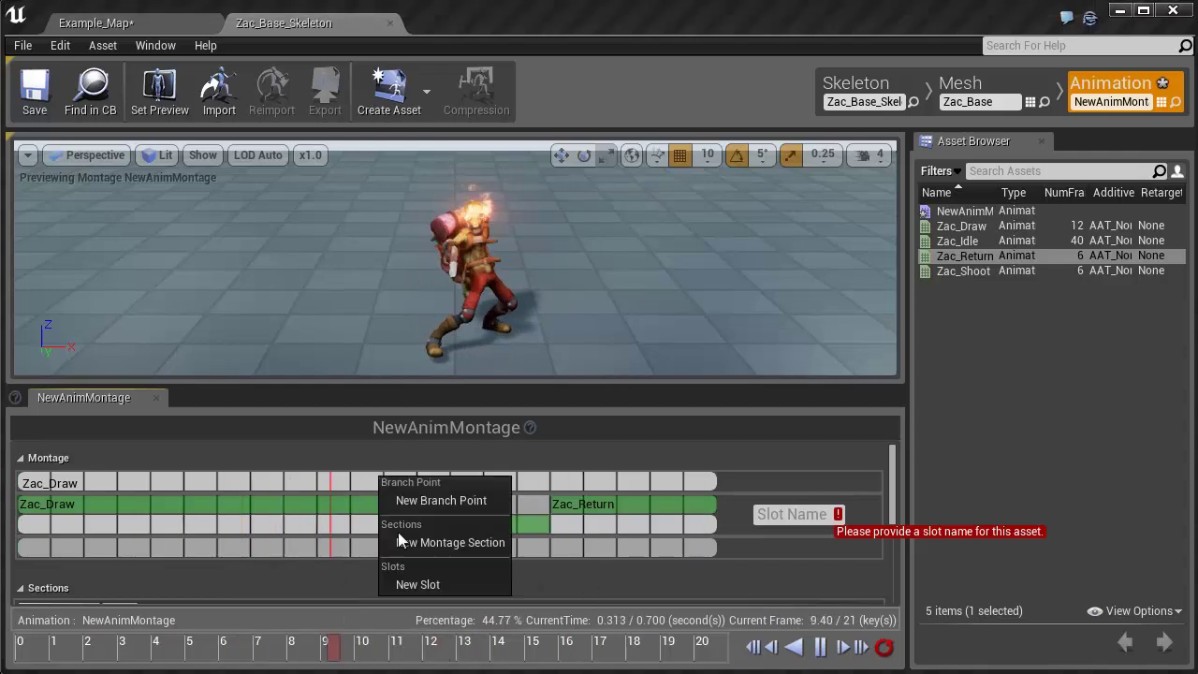
{"action": "left_click", "coordinate": [405, 549]}
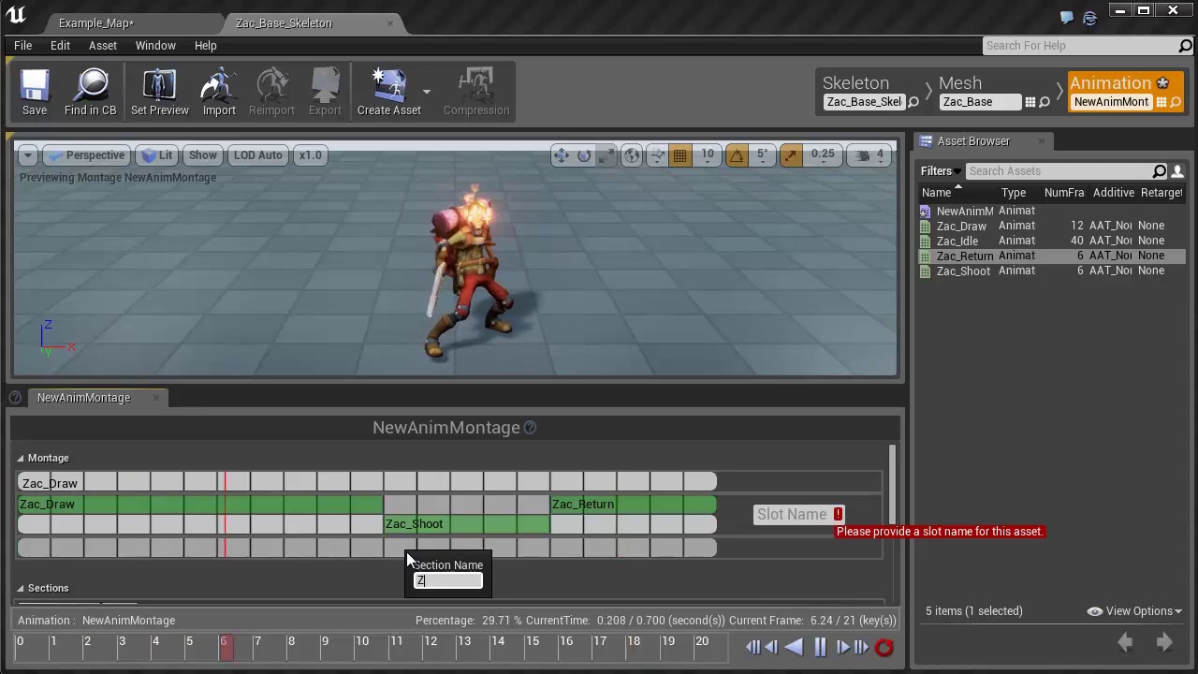
{"action": "type", "text": "Zac_Shoot"}
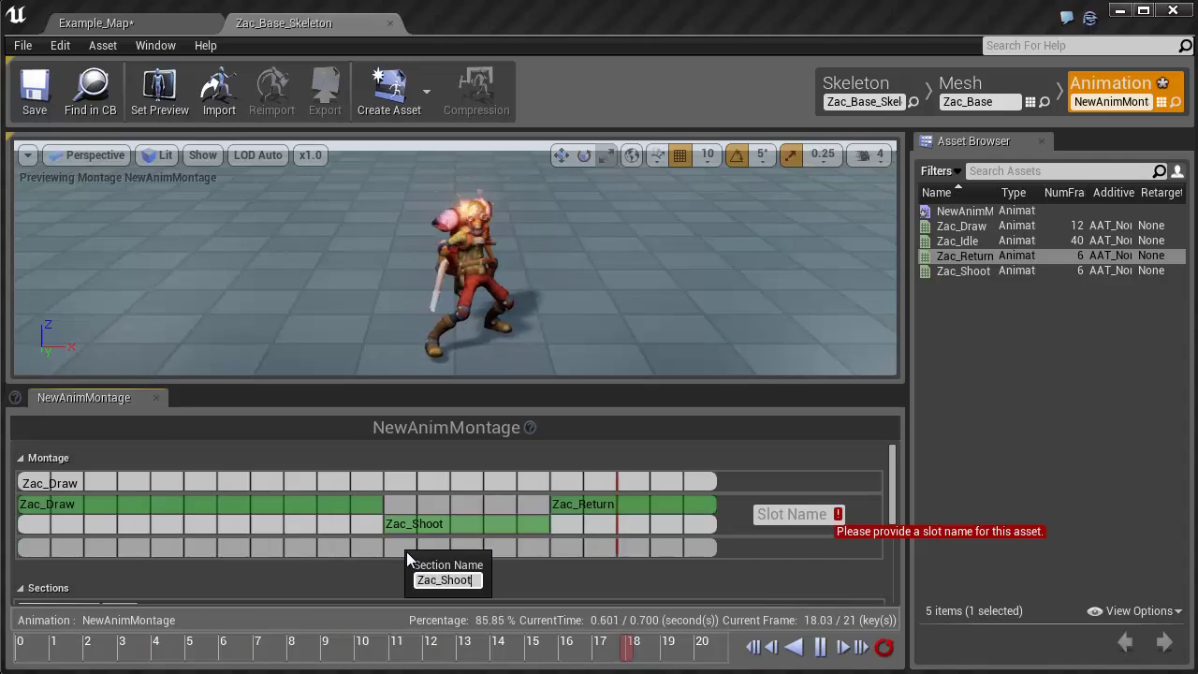
{"action": "key", "text": "Return"}
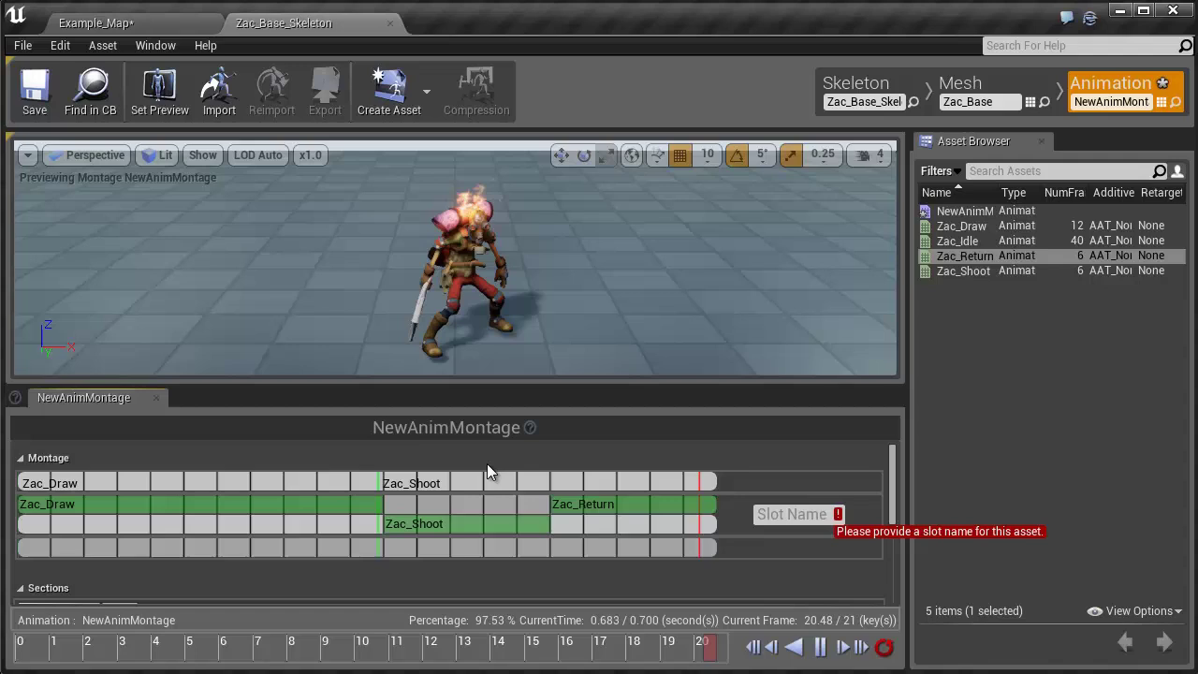
{"action": "right_click", "coordinate": [561, 481]}
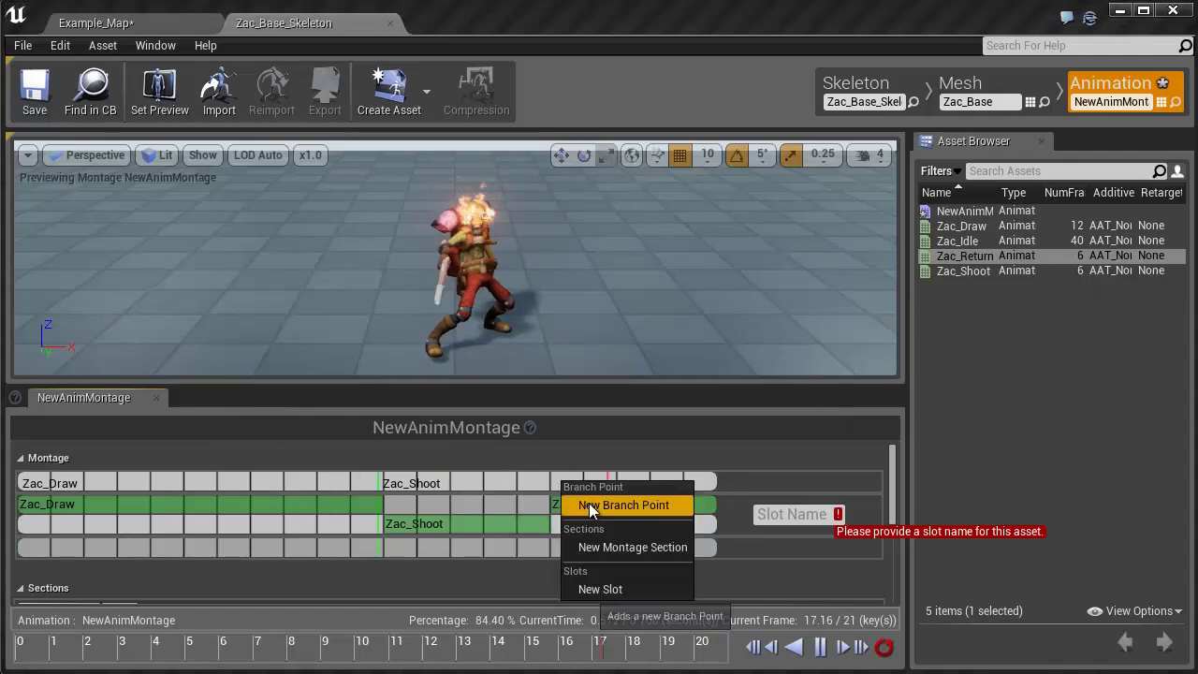
{"action": "left_click", "coordinate": [594, 550]}
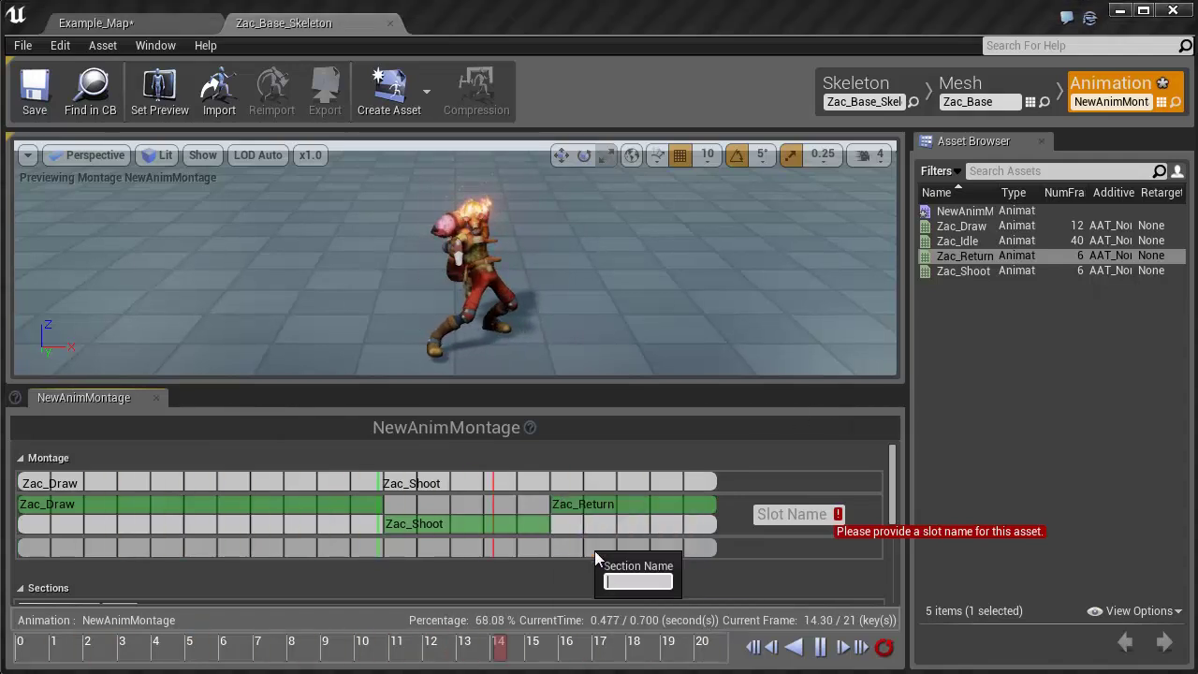
{"action": "type", "text": "Zac"}
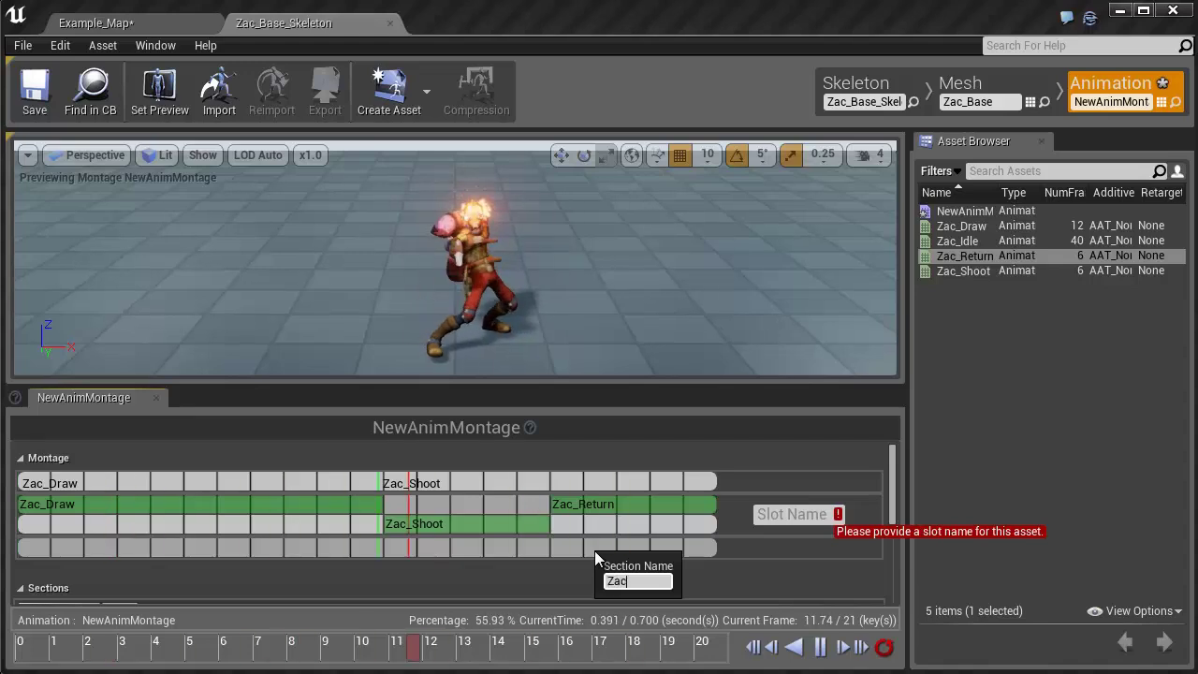
{"action": "type", "text": "_Return"}
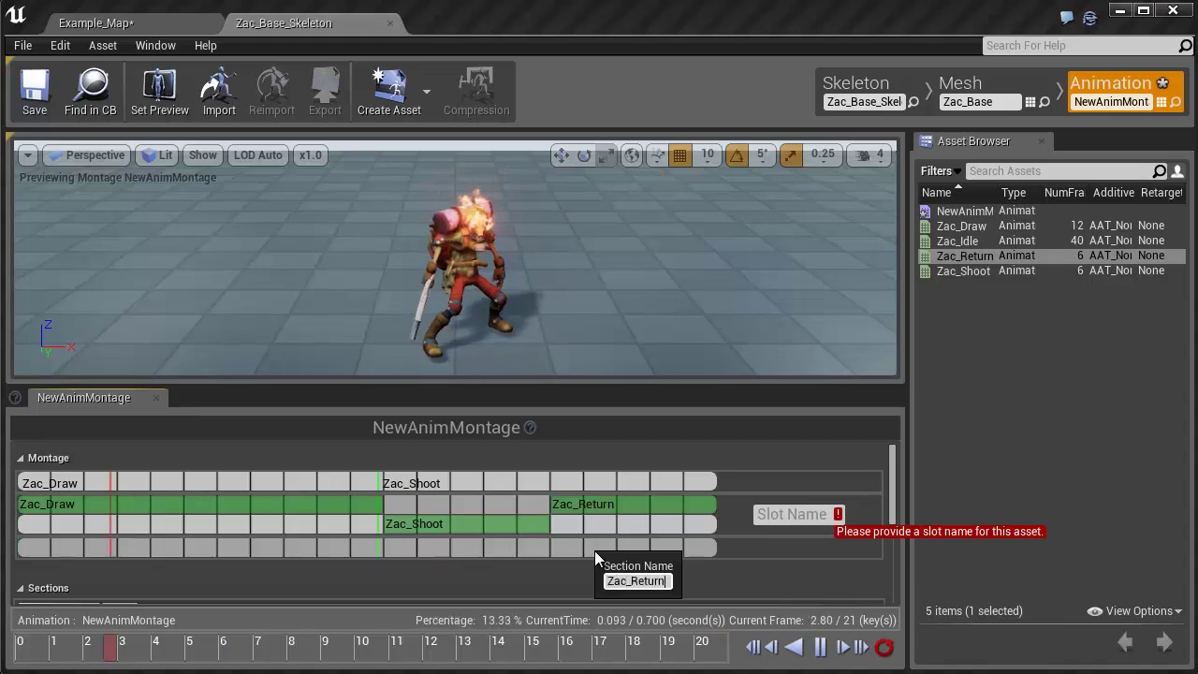
{"action": "key", "text": "Return"}
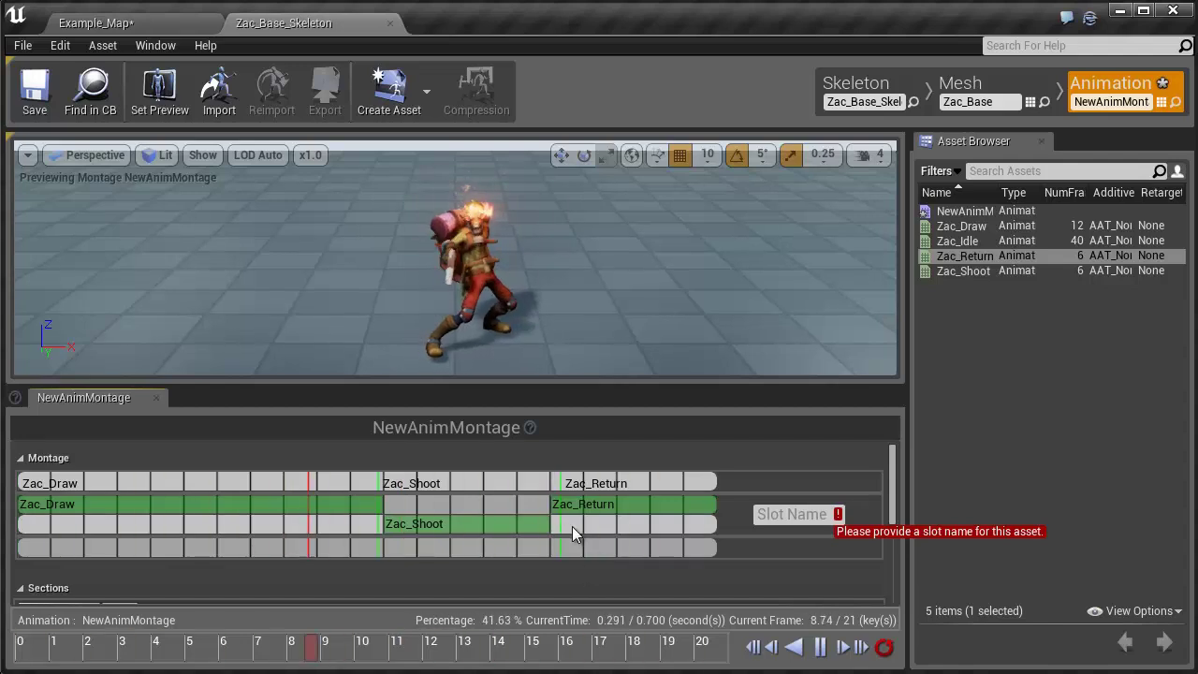
{"action": "left_click_drag", "start_coordinate": [557, 524], "coordinate": [551, 524]}
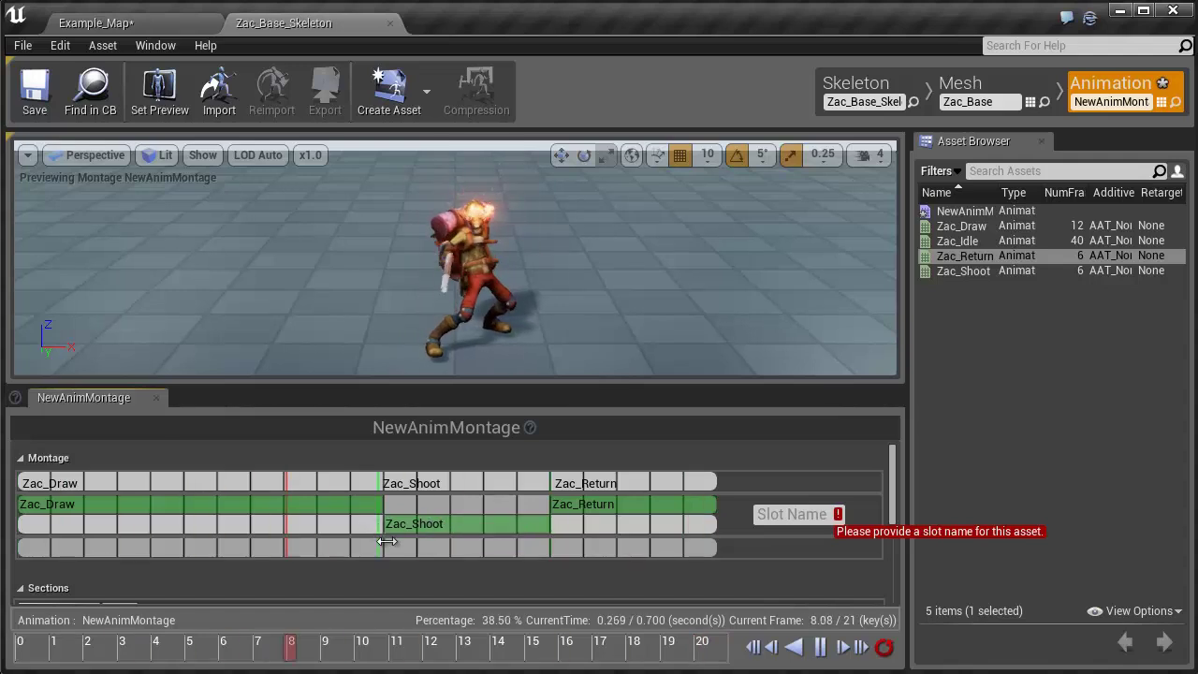
{"action": "left_click_drag", "start_coordinate": [380, 544], "coordinate": [384, 545]}
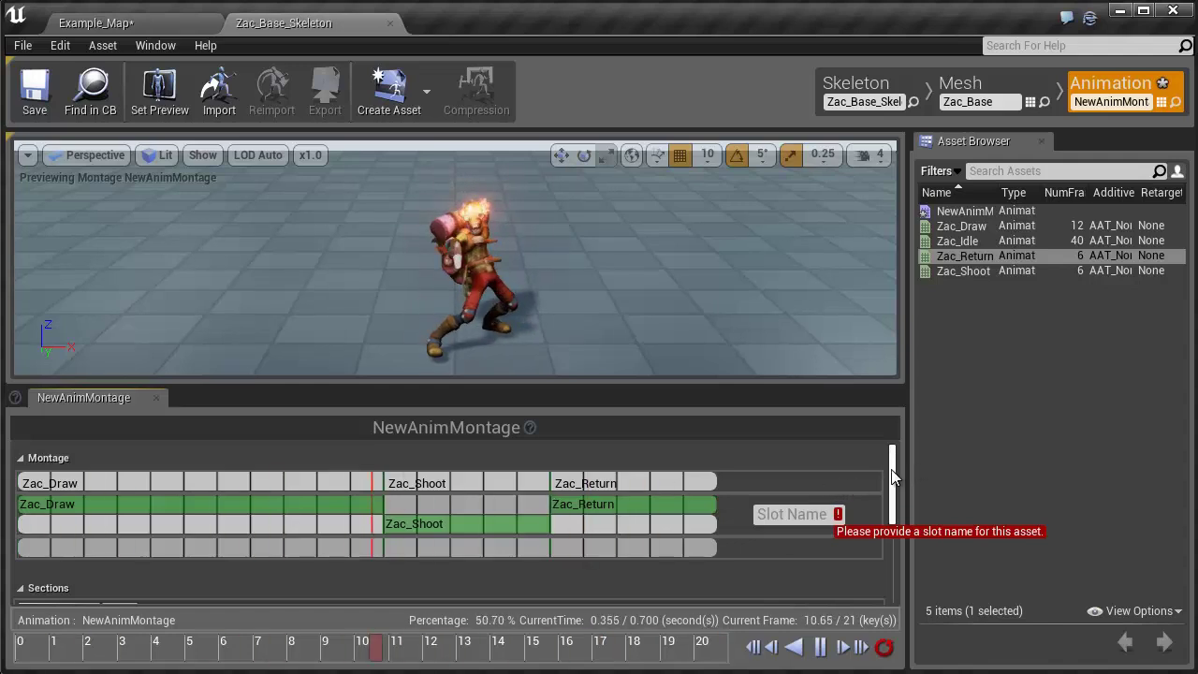
- Resize the montage and viewport panels and clear the linked section preview chain
{"action": "left_click_drag", "start_coordinate": [892, 477], "coordinate": [892, 520]}
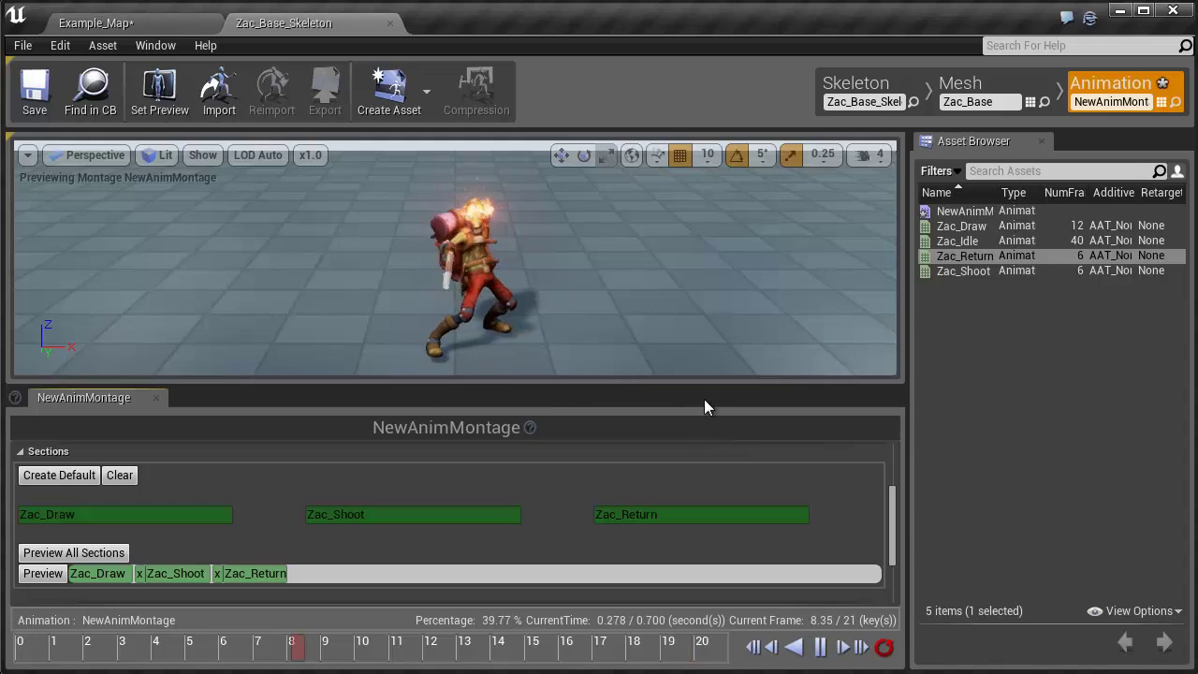
{"action": "left_click_drag", "start_coordinate": [703, 383], "coordinate": [703, 192]}
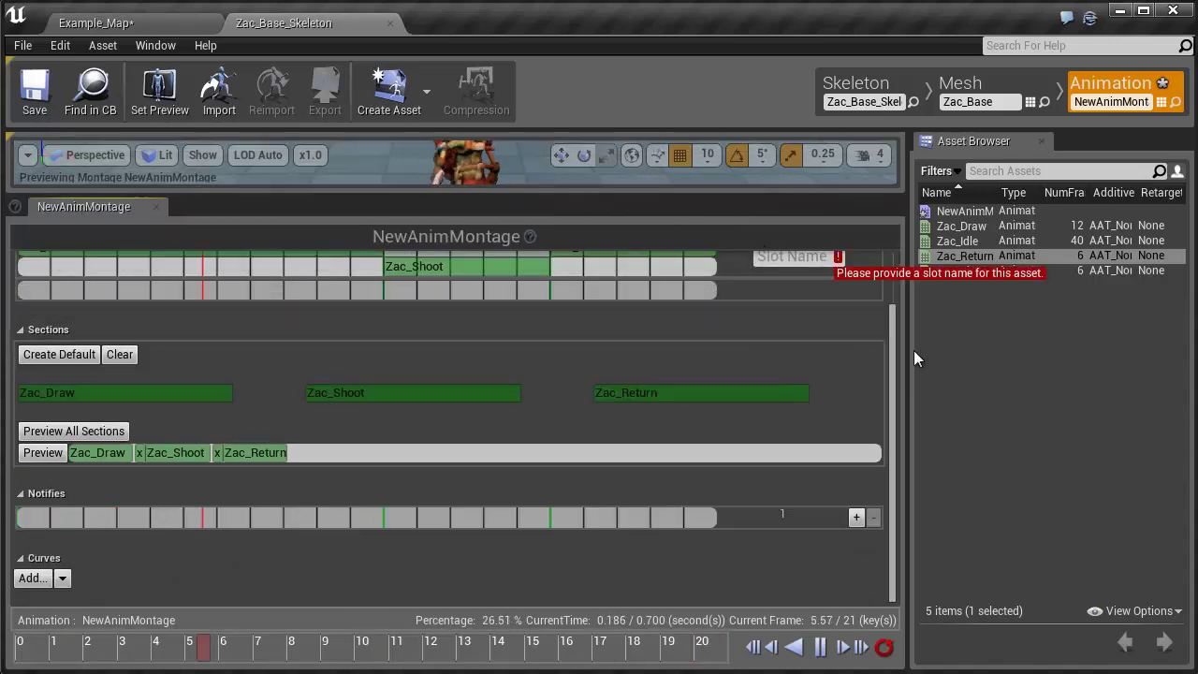
{"action": "scroll", "coordinate": [877, 279], "scroll_direction": "up", "scroll_amount": 3}
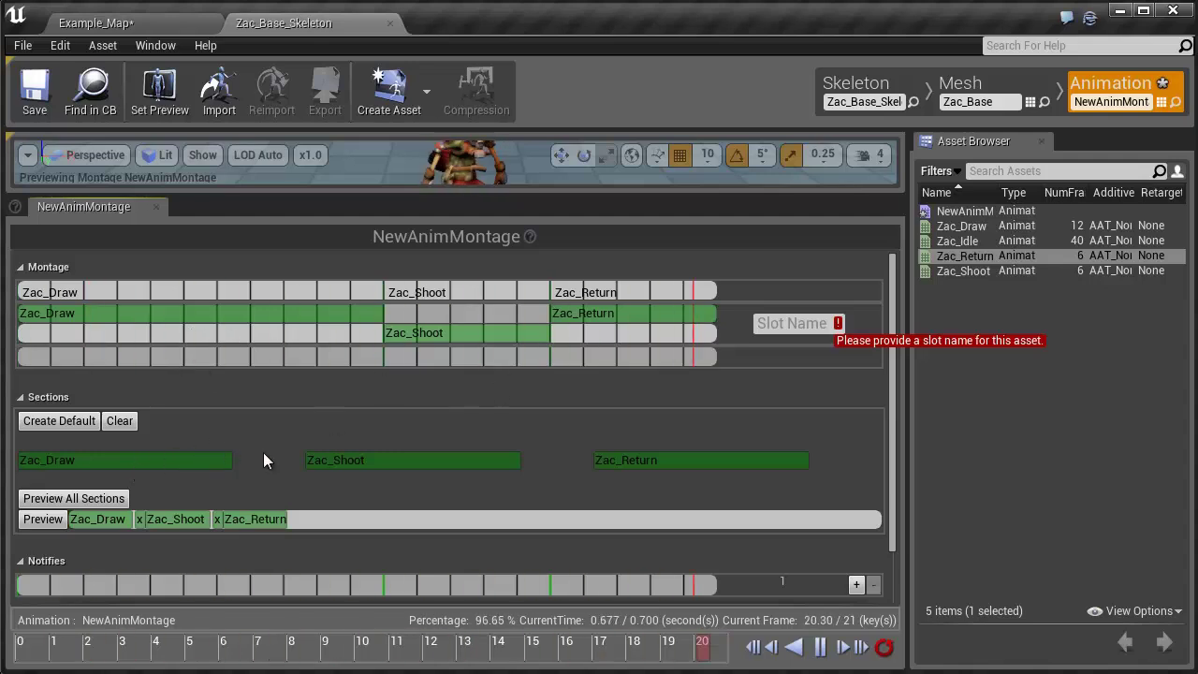
{"action": "left_click", "coordinate": [125, 427]}
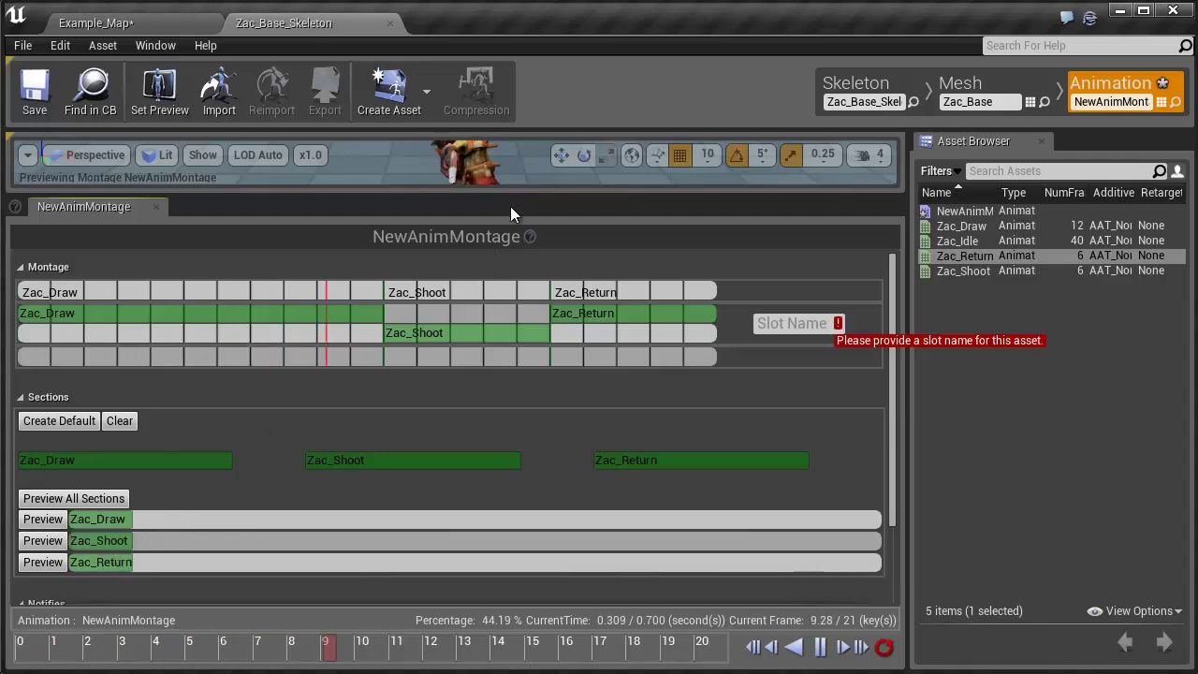
{"action": "left_click_drag", "start_coordinate": [511, 195], "coordinate": [511, 263]}
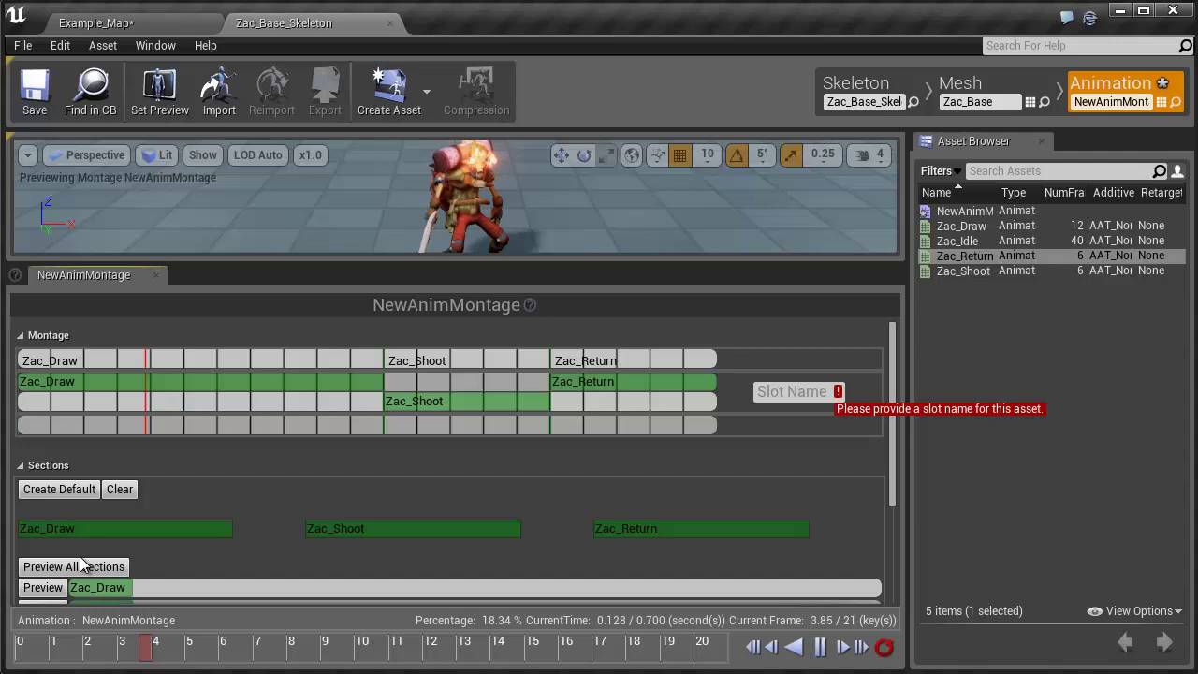
{"action": "scroll", "coordinate": [459, 491], "scroll_direction": "down", "scroll_amount": 3}
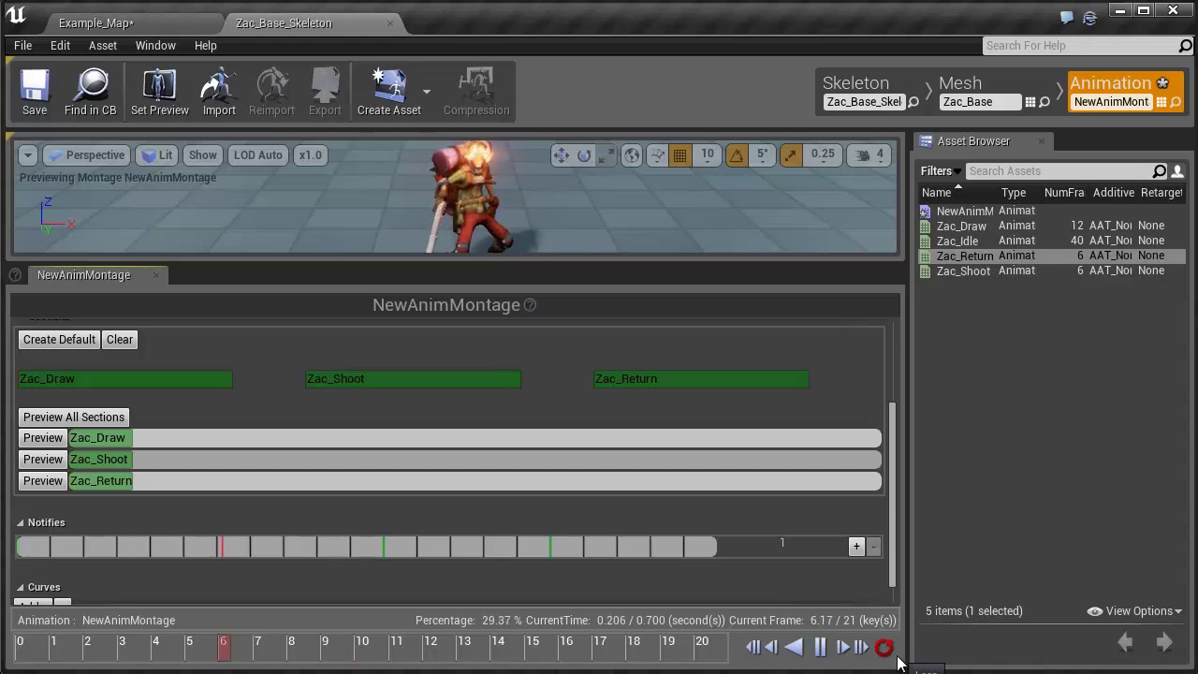
- Turn off looping and preview Zac_Draw, Zac_Shoot and Zac_Return individually
{"action": "left_click", "coordinate": [885, 647]}
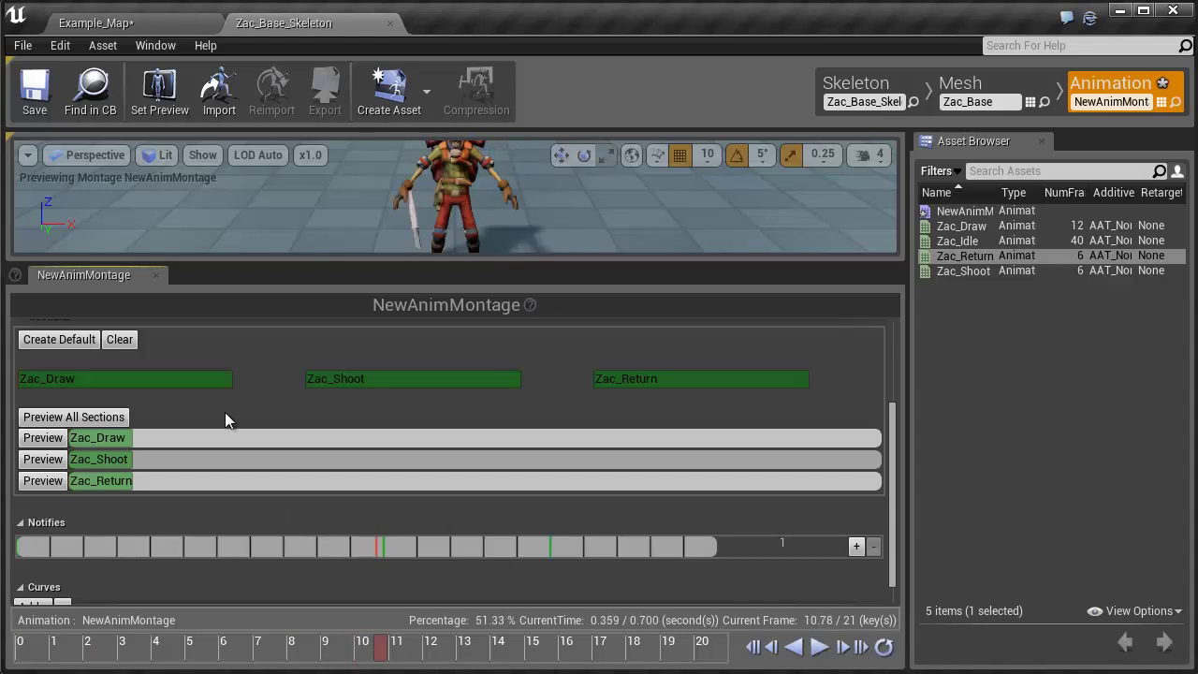
{"action": "left_click", "coordinate": [43, 437]}
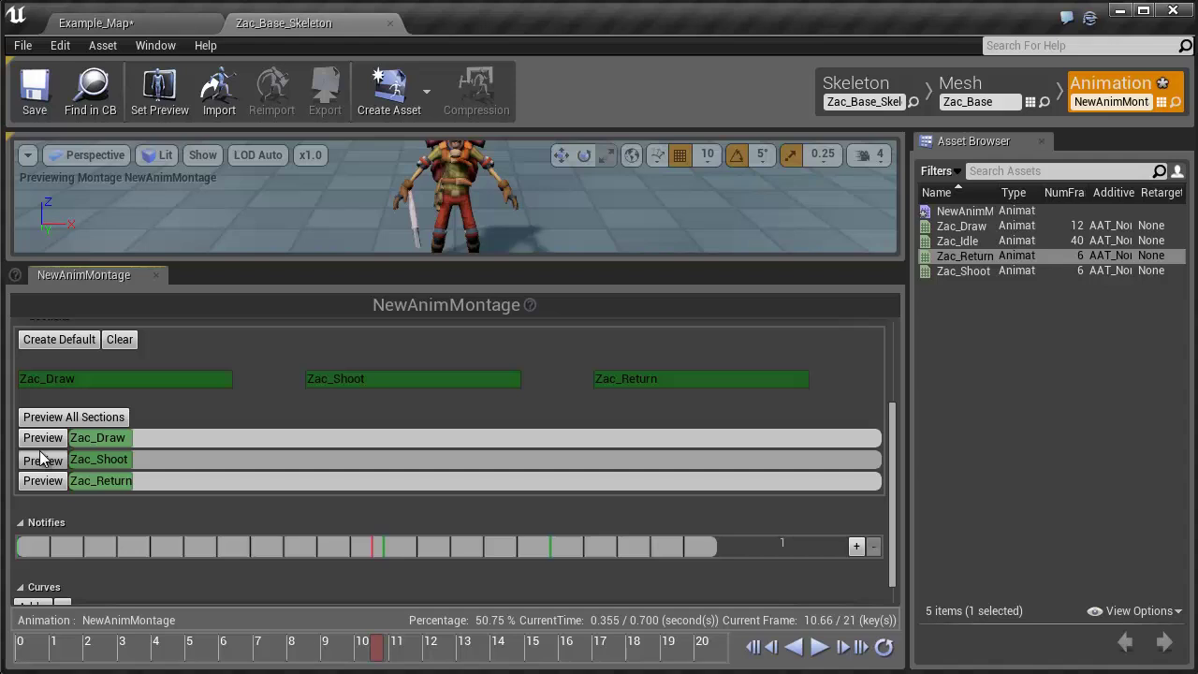
{"action": "left_click", "coordinate": [41, 458]}
{"action": "left_click", "coordinate": [43, 480]}
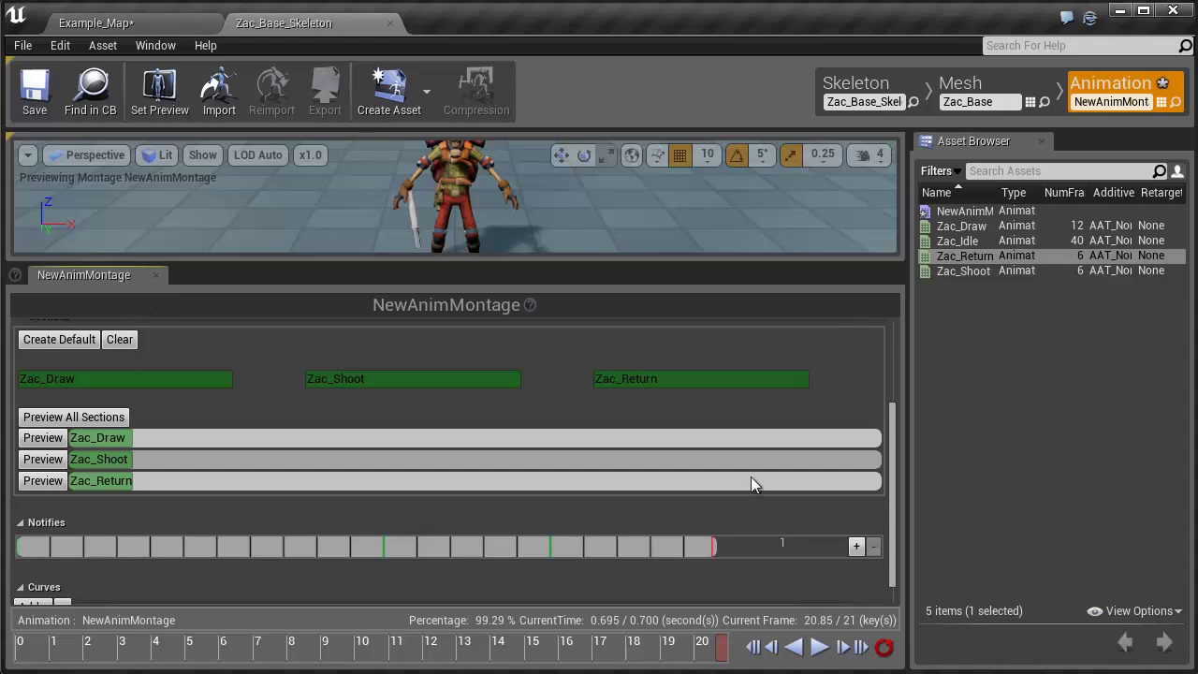
{"action": "scroll", "coordinate": [753, 442], "scroll_direction": "up", "scroll_amount": 2}
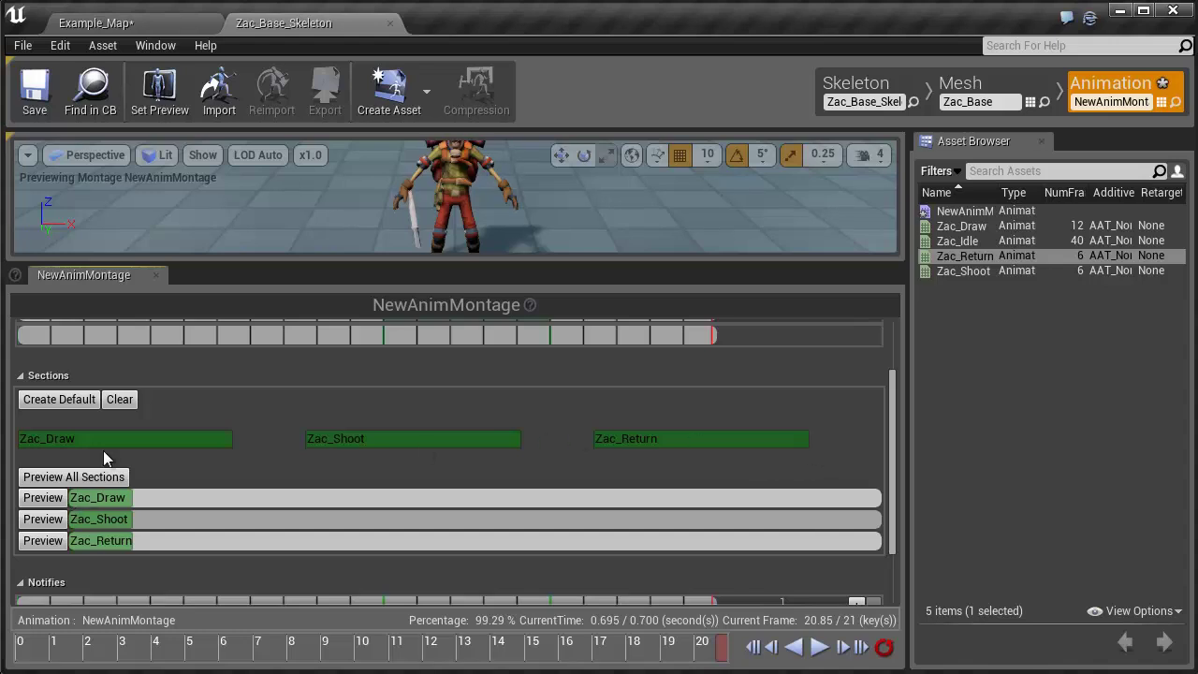
- Link Zac_Shoot after Zac_Draw in the section preview rows and pause playback
{"action": "left_click", "coordinate": [128, 498]}
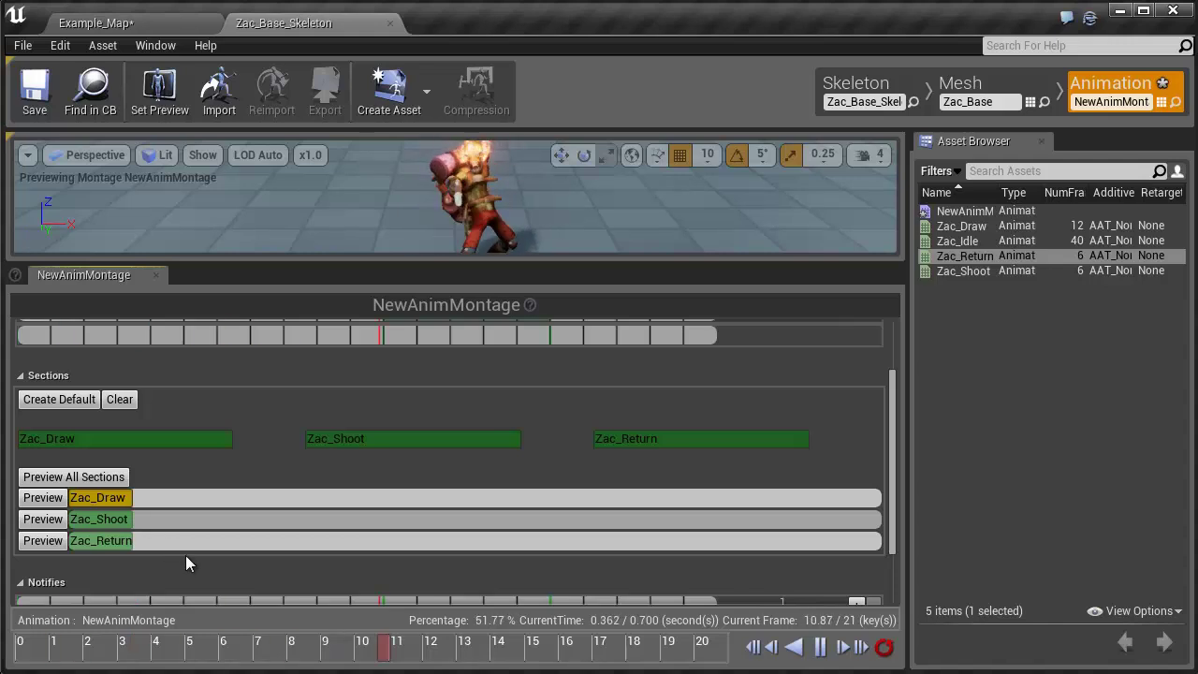
{"action": "left_click", "coordinate": [364, 443]}
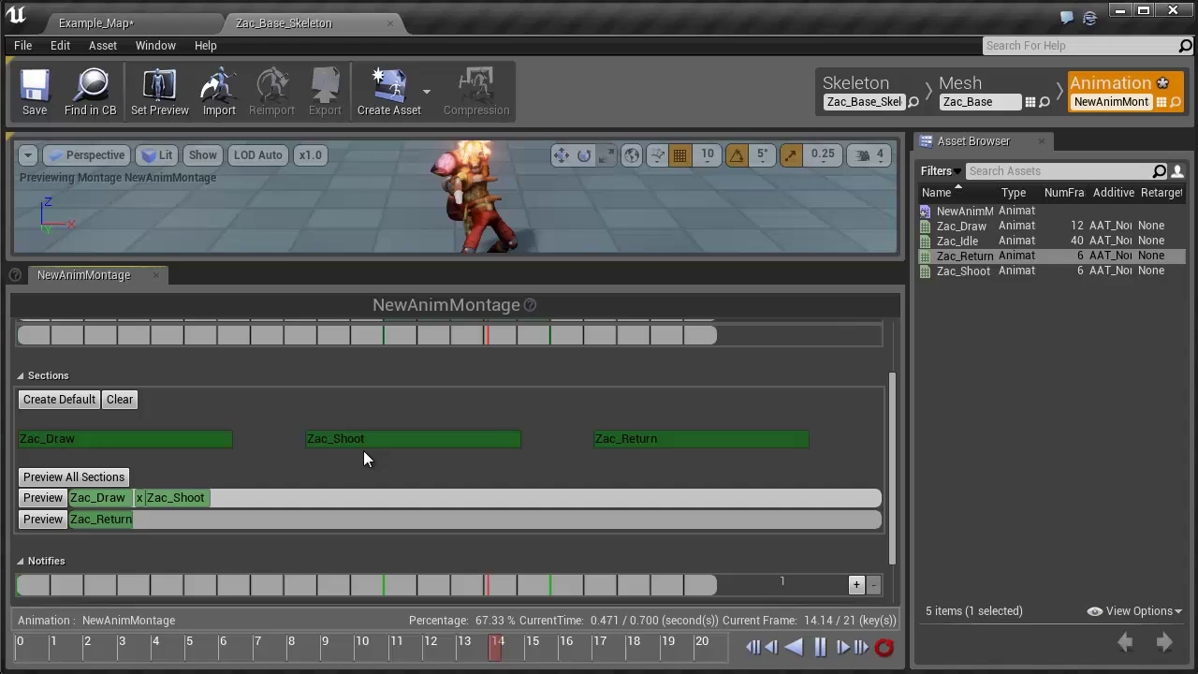
{"action": "left_click", "coordinate": [172, 500]}
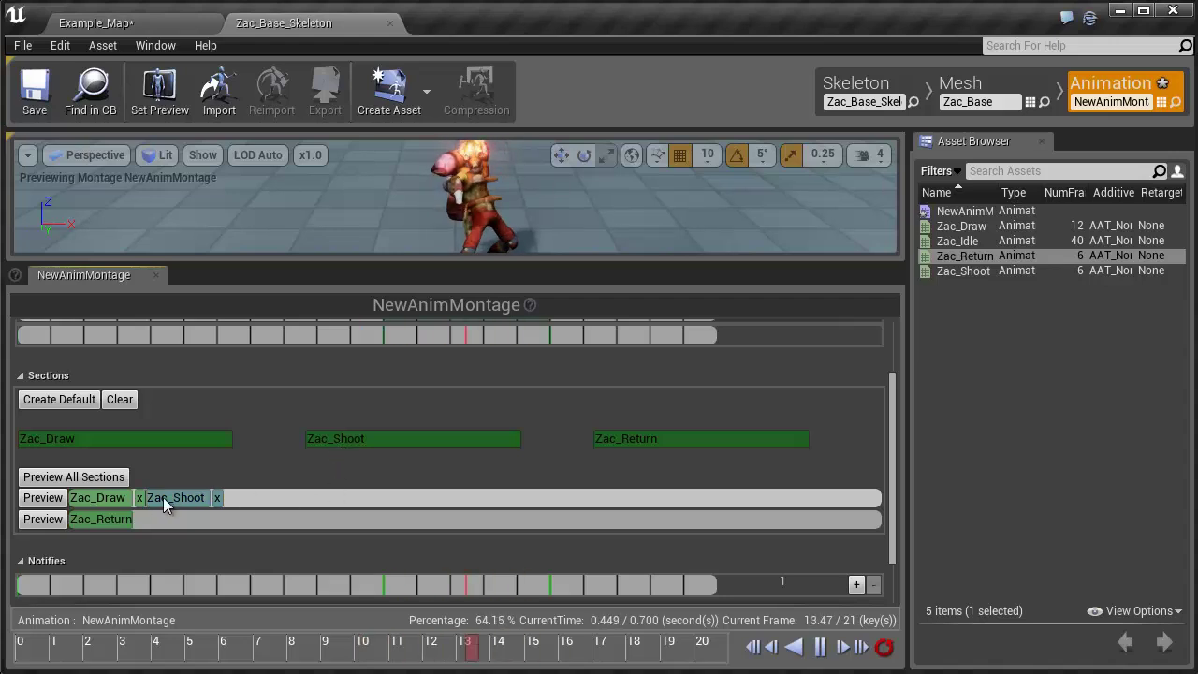
{"action": "left_click_drag", "start_coordinate": [338, 206], "coordinate": [191, 220]}
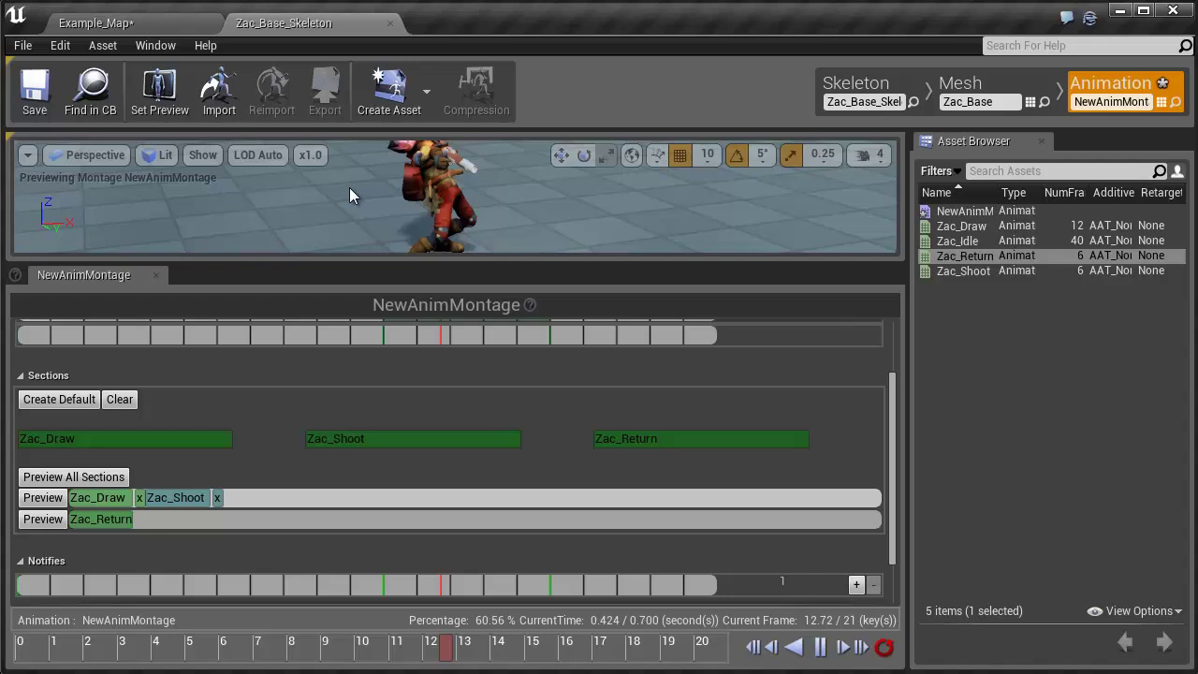
{"action": "left_click", "coordinate": [820, 646]}
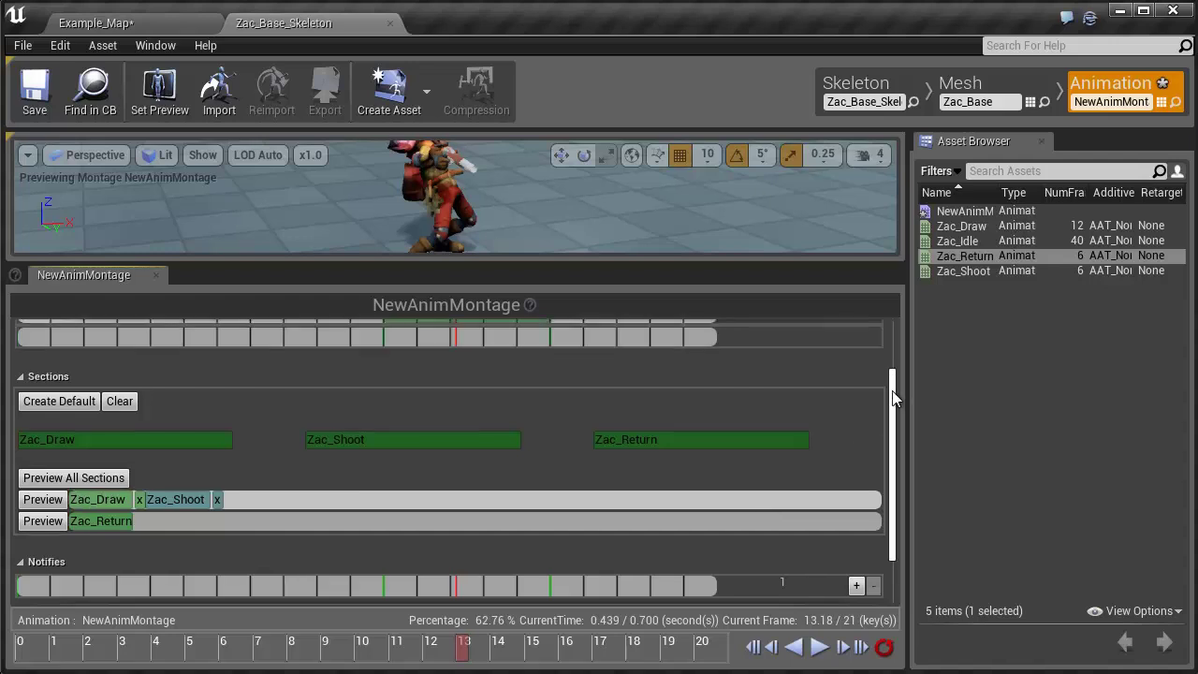
{"action": "left_click_drag", "start_coordinate": [889, 418], "coordinate": [898, 372]}
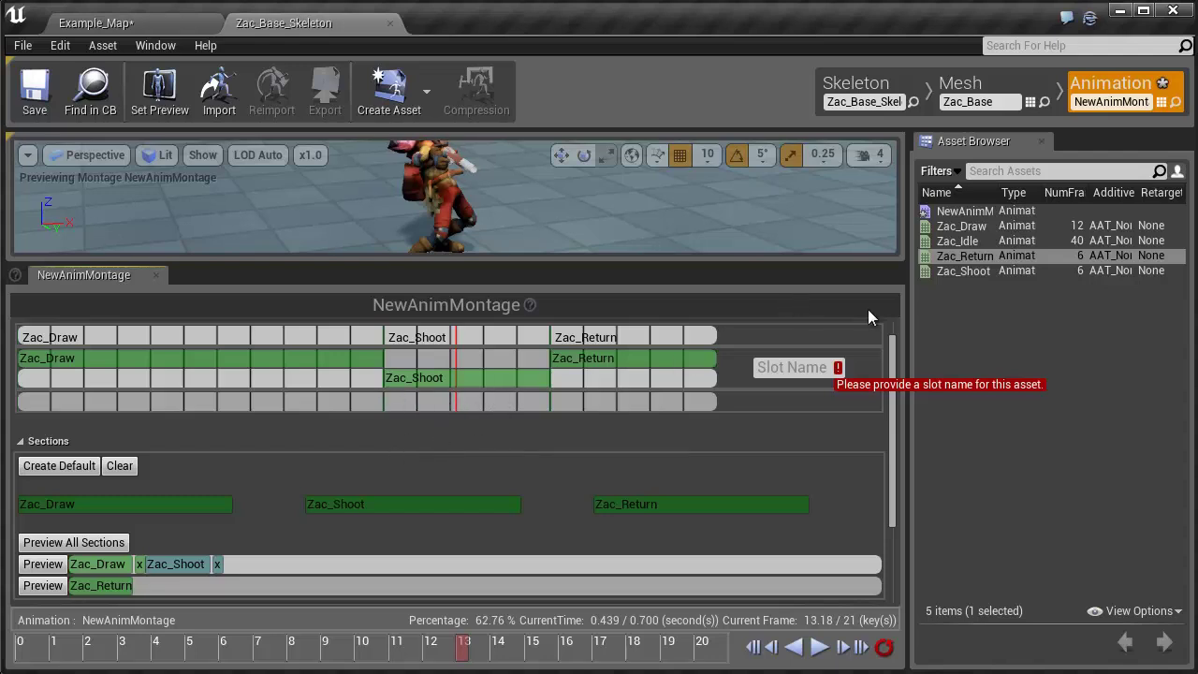
- Add a Jailbreak branch point on the notify track and nudge it to around frame 14
{"action": "left_click_drag", "start_coordinate": [895, 355], "coordinate": [894, 377]}
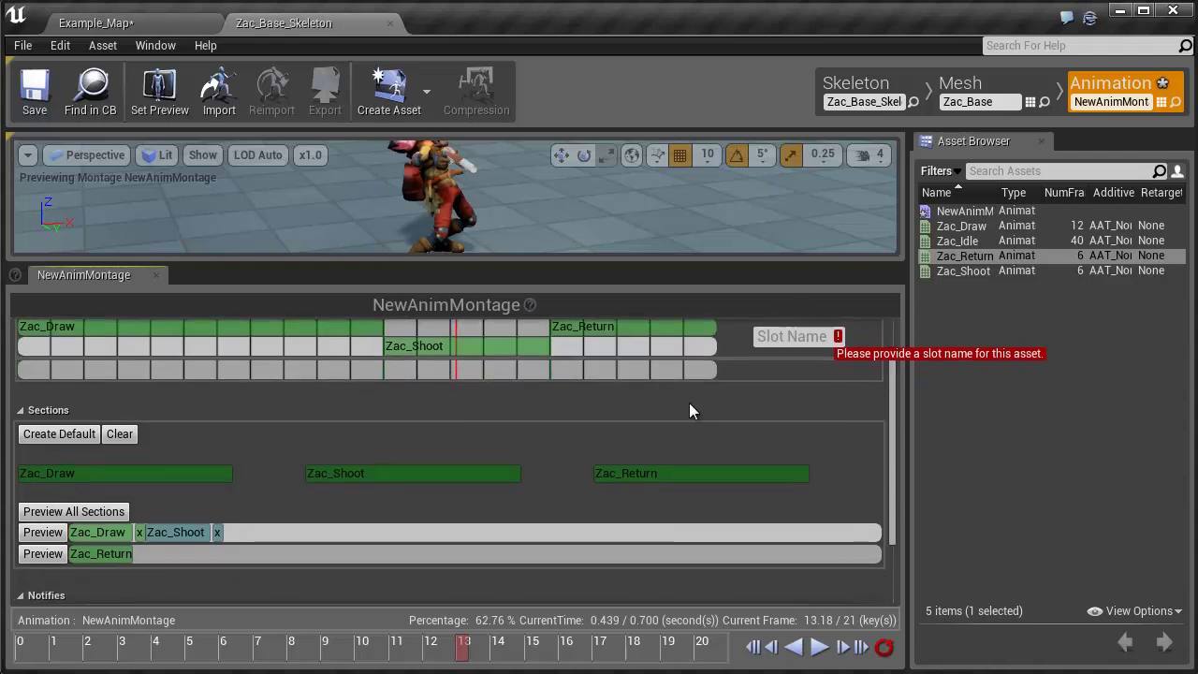
{"action": "right_click", "coordinate": [471, 364]}
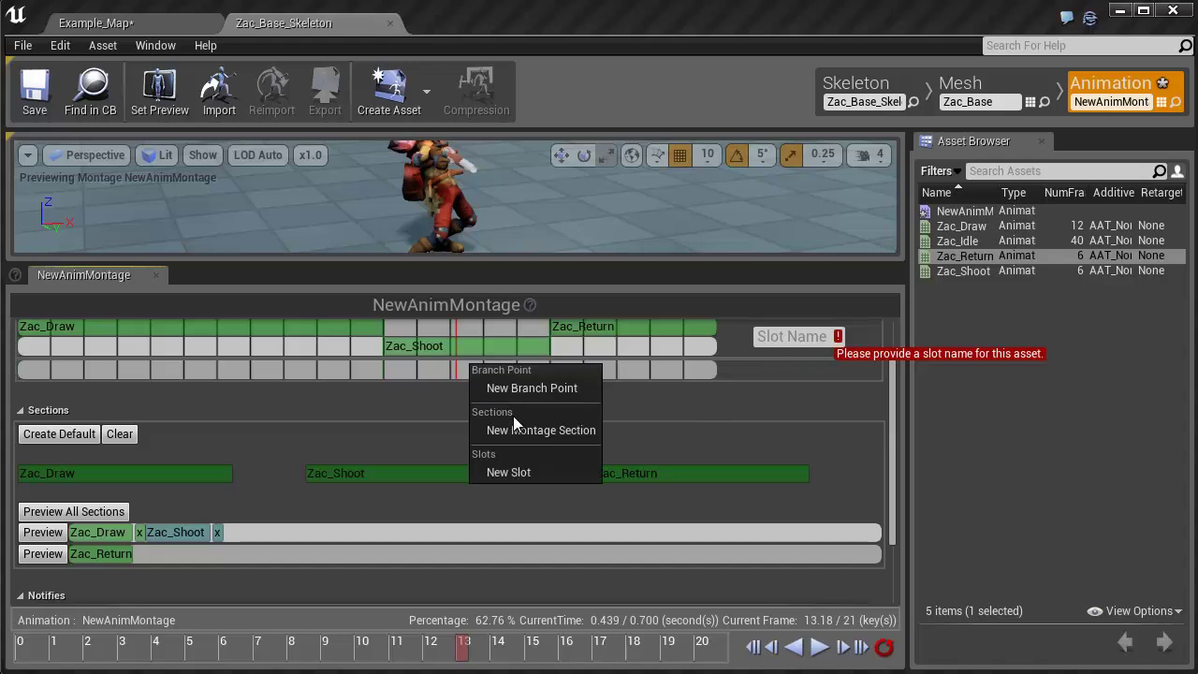
{"action": "left_click", "coordinate": [517, 389]}
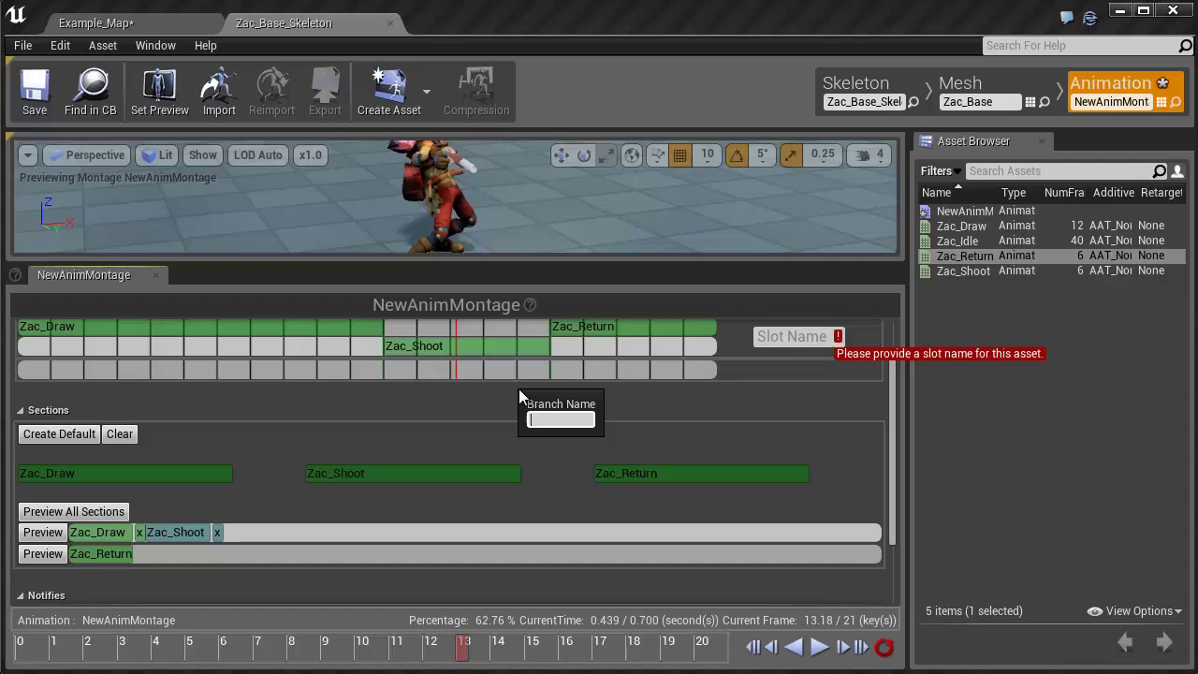
{"action": "type", "text": "Jailbreak"}
{"action": "key", "text": "Return"}
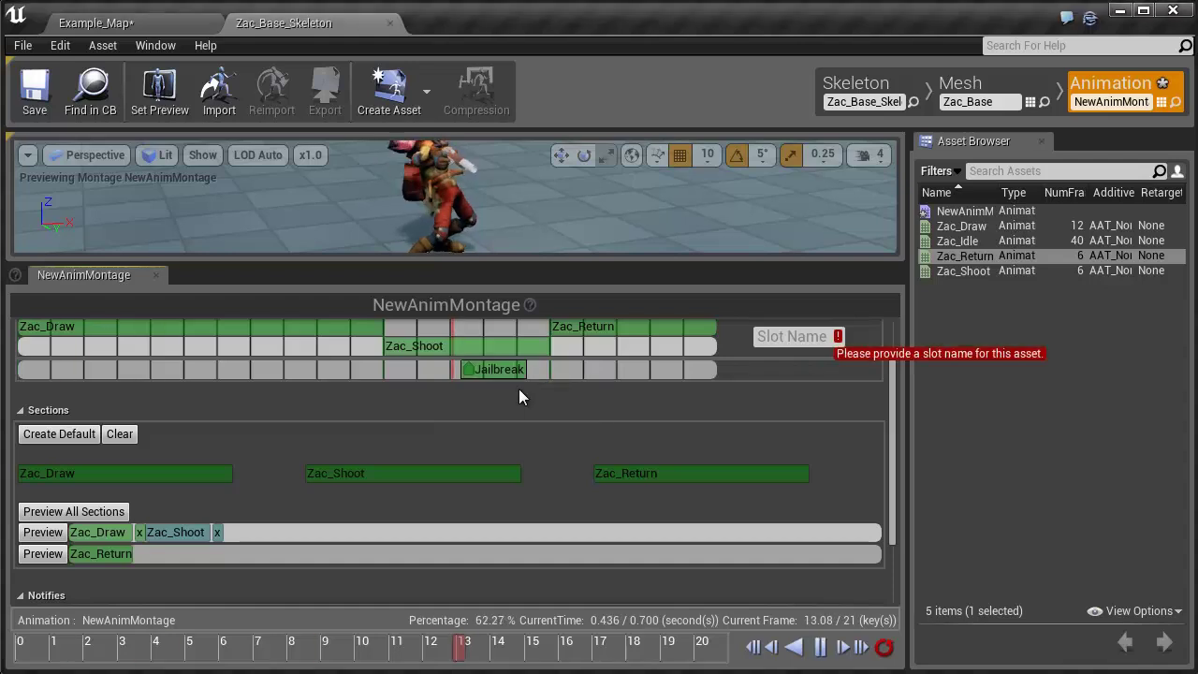
{"action": "left_click_drag", "start_coordinate": [503, 373], "coordinate": [534, 378]}
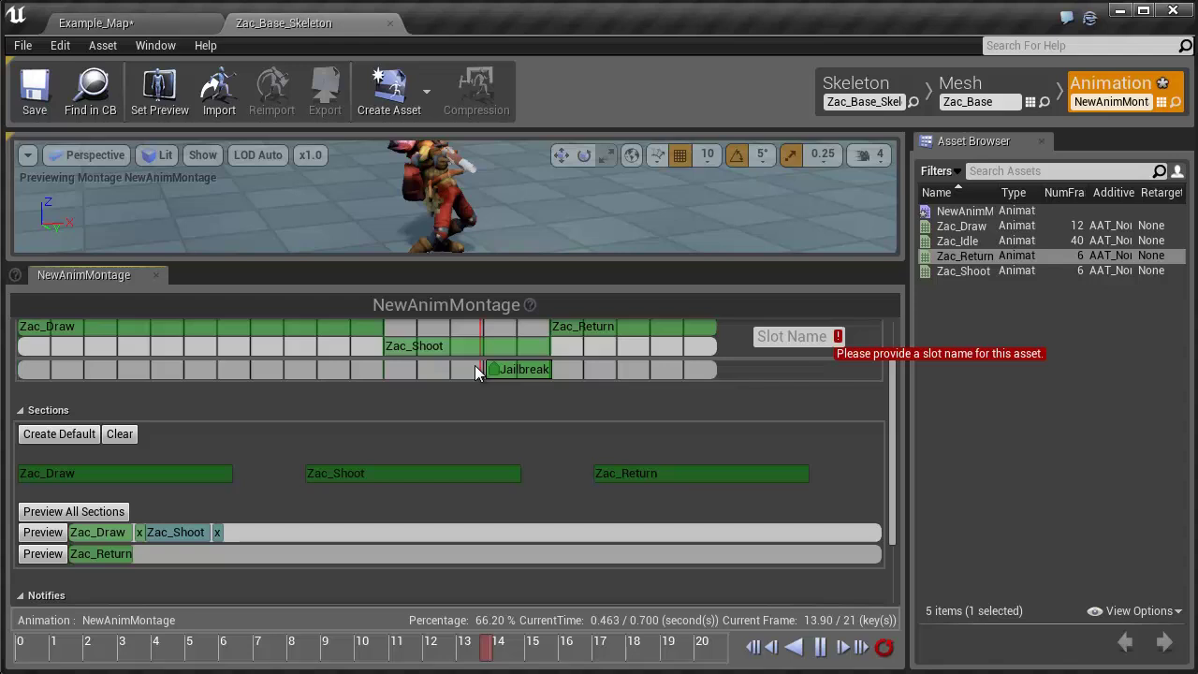
{"action": "left_click", "coordinate": [530, 366]}
{"action": "left_click_drag", "start_coordinate": [529, 365], "coordinate": [524, 364]}
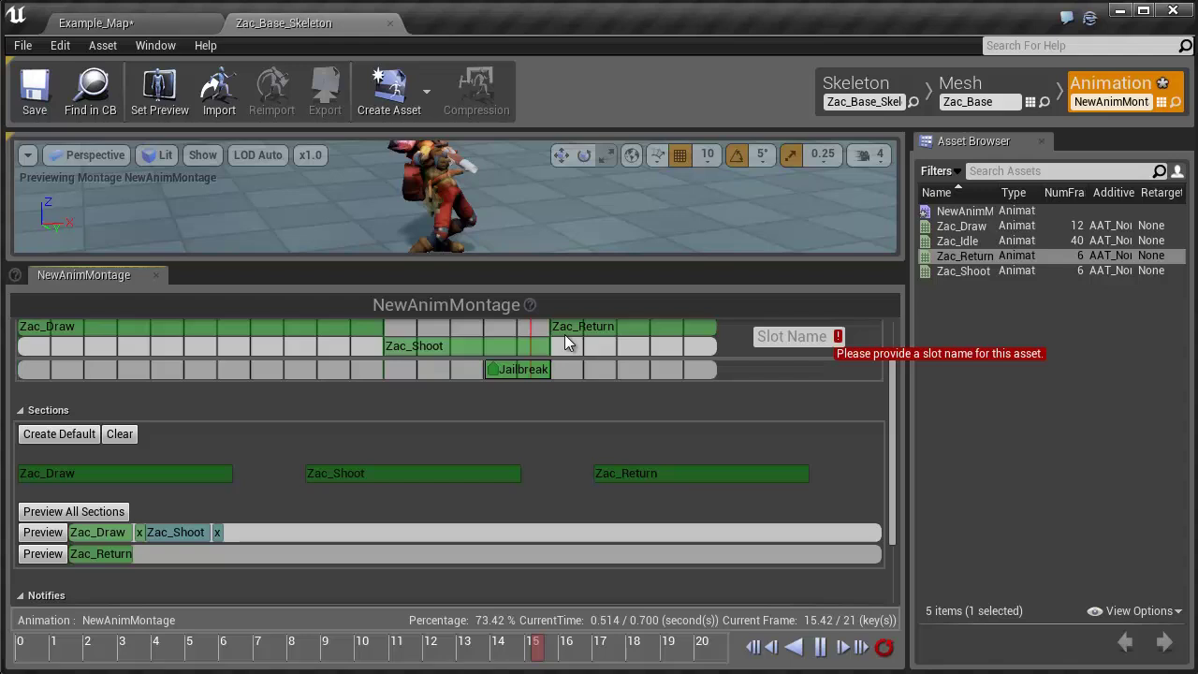
{"action": "scroll", "coordinate": [816, 421], "scroll_direction": "down", "scroll_amount": 2}
{"action": "scroll", "coordinate": [816, 421], "scroll_direction": "up", "scroll_amount": 2}
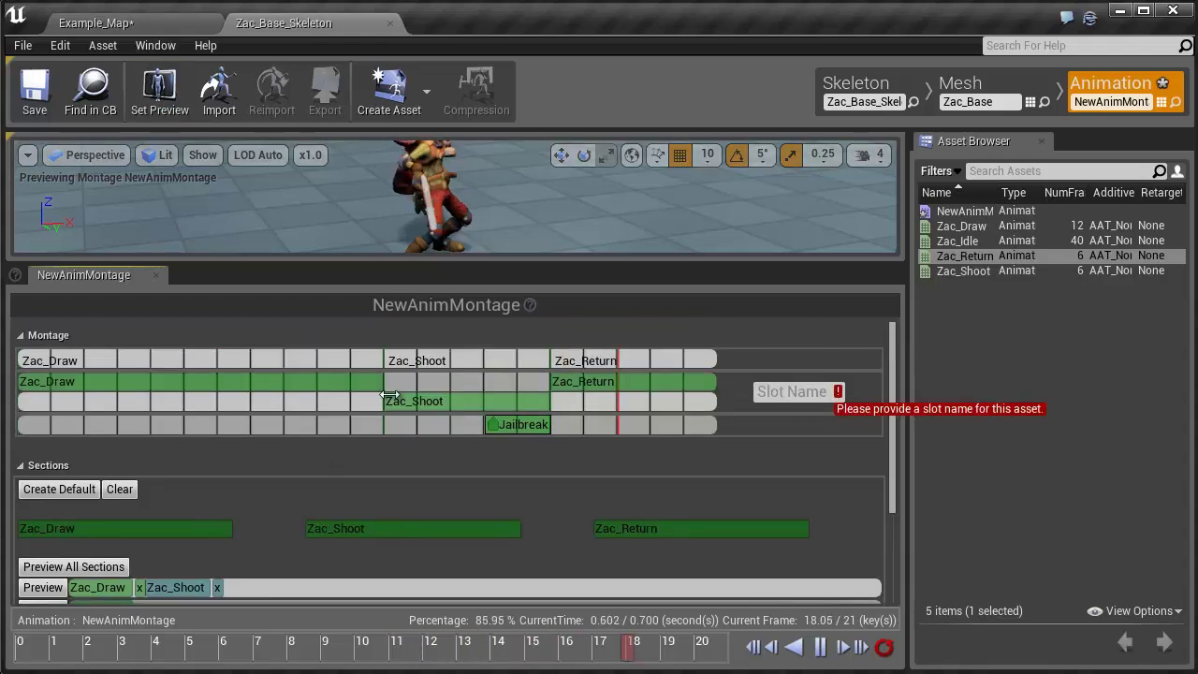
- Enter Attack as the montage's Slot Name and save the NewAnimMontage asset
{"action": "scroll", "coordinate": [389, 399], "scroll_direction": "up", "scroll_amount": 1}
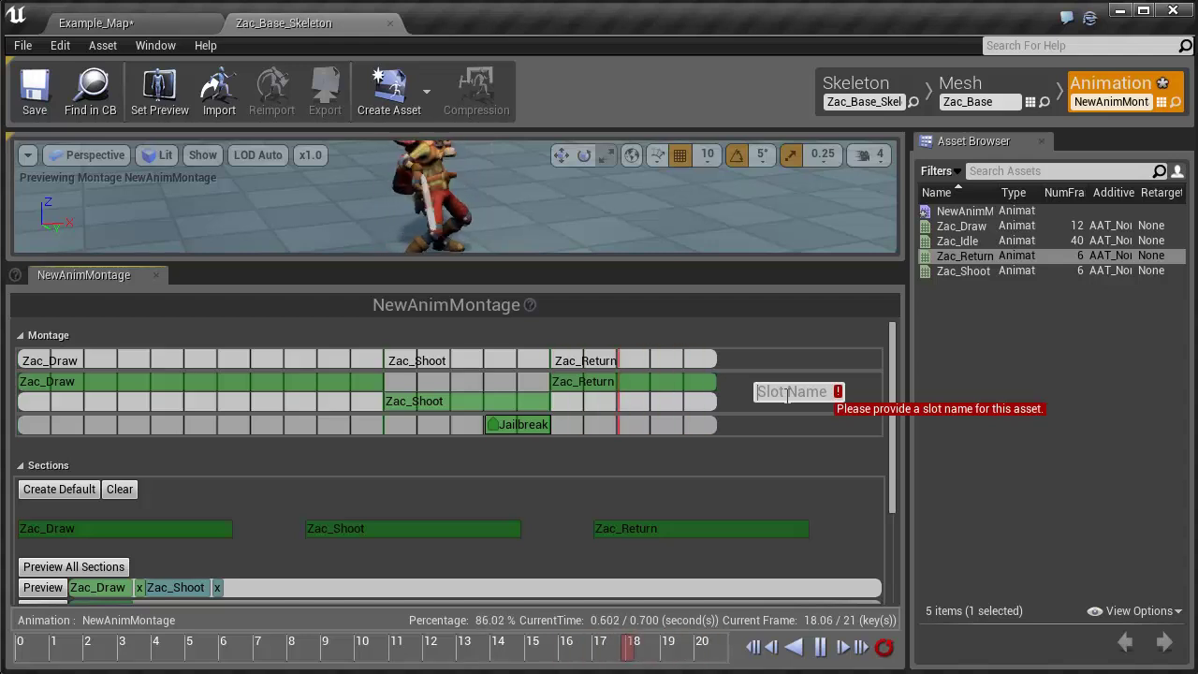
{"action": "type", "text": "A"}
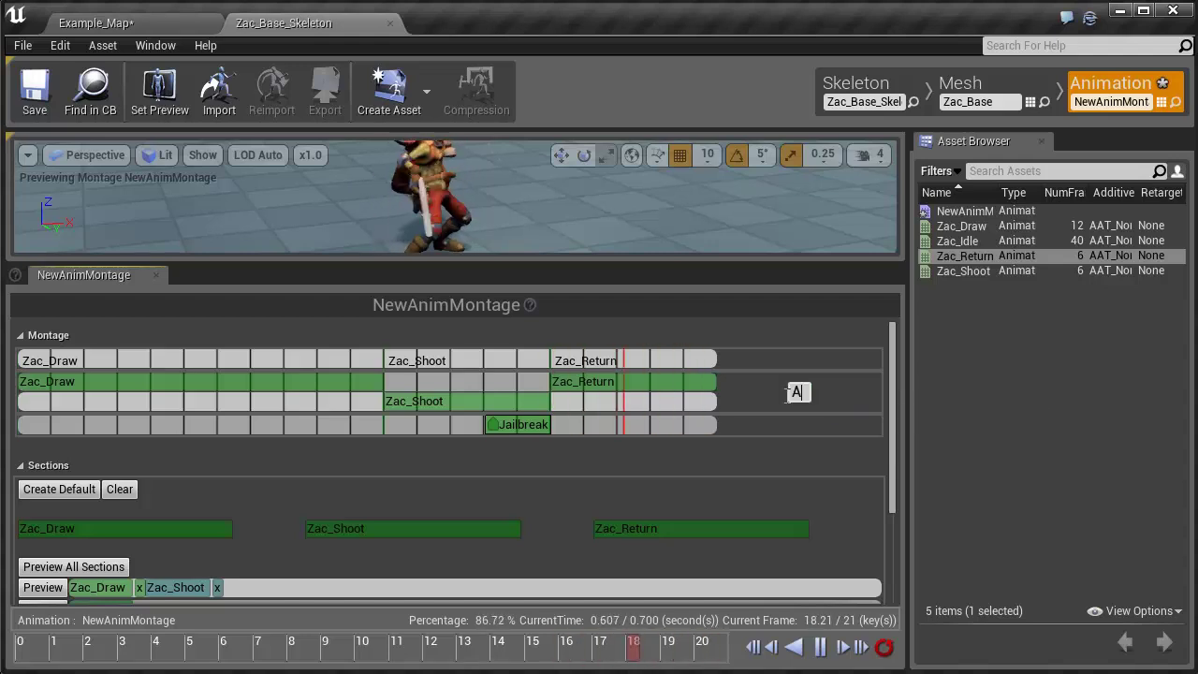
{"action": "type", "text": "ttack"}
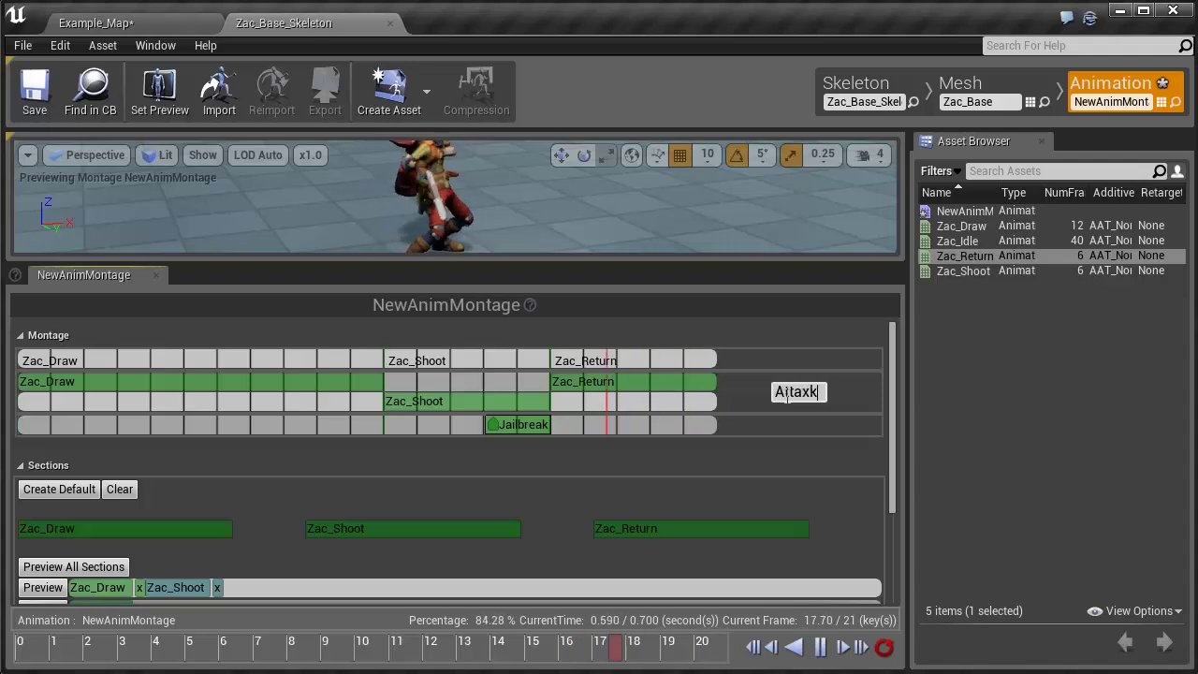
{"action": "key", "text": "BackSpace"}
{"action": "key", "text": "BackSpace"}
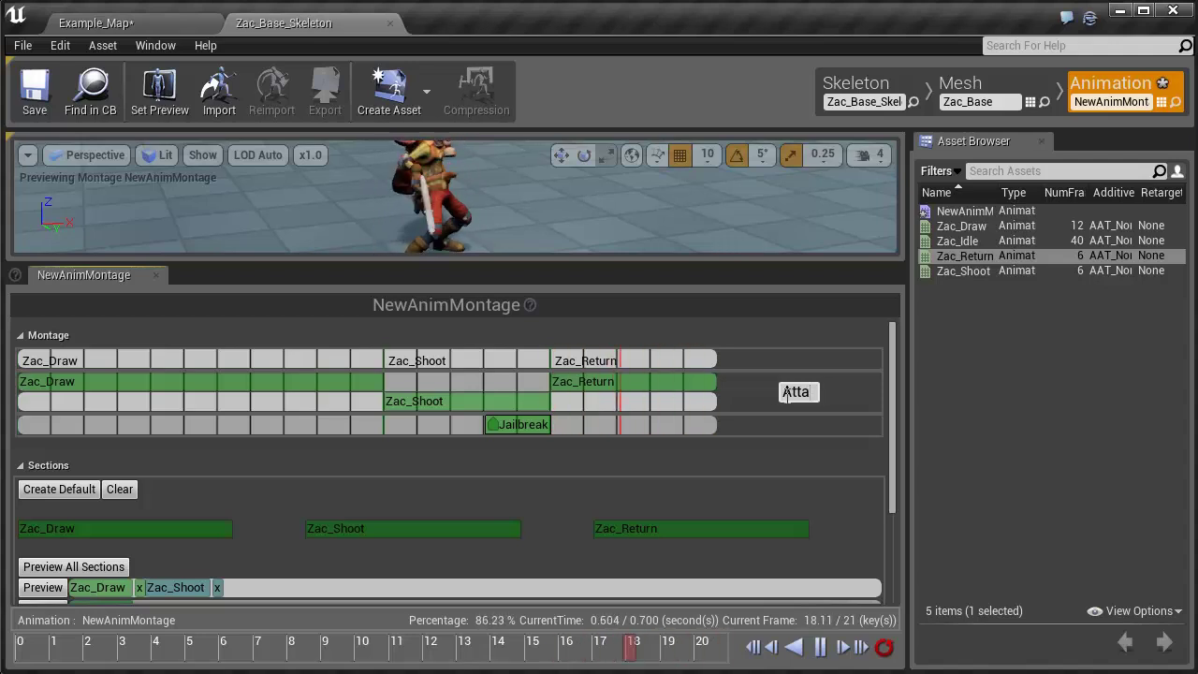
{"action": "type", "text": "ck"}
{"action": "double_click", "coordinate": [787, 394]}
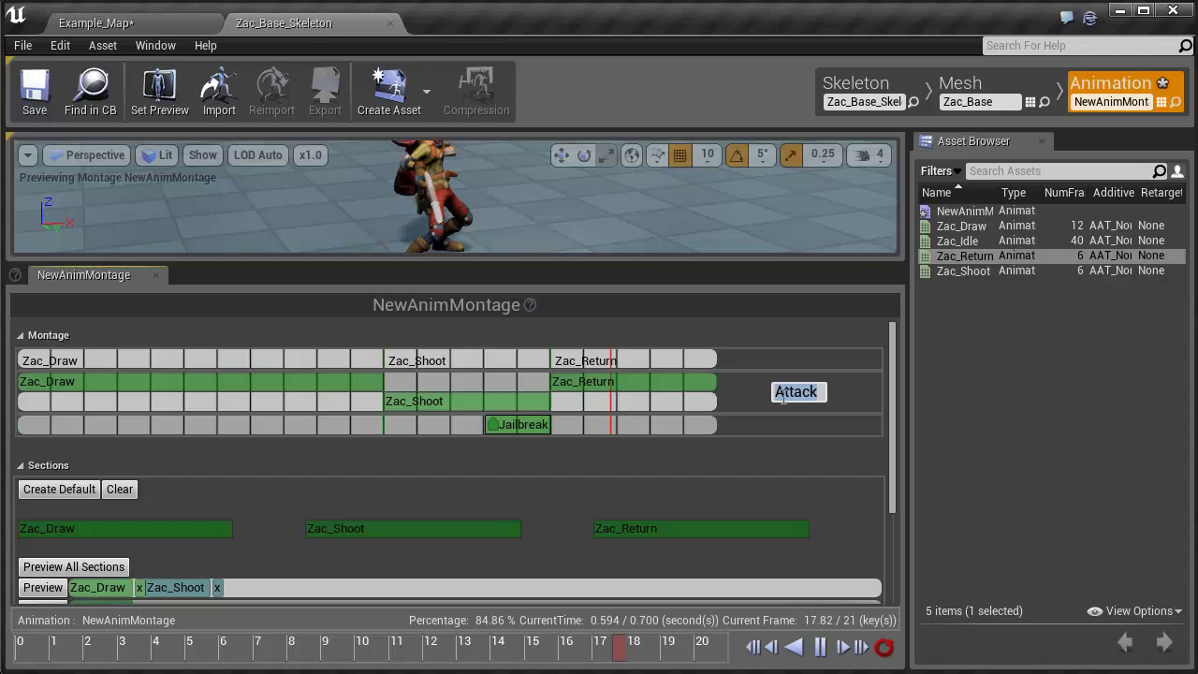
{"action": "left_click", "coordinate": [995, 392]}
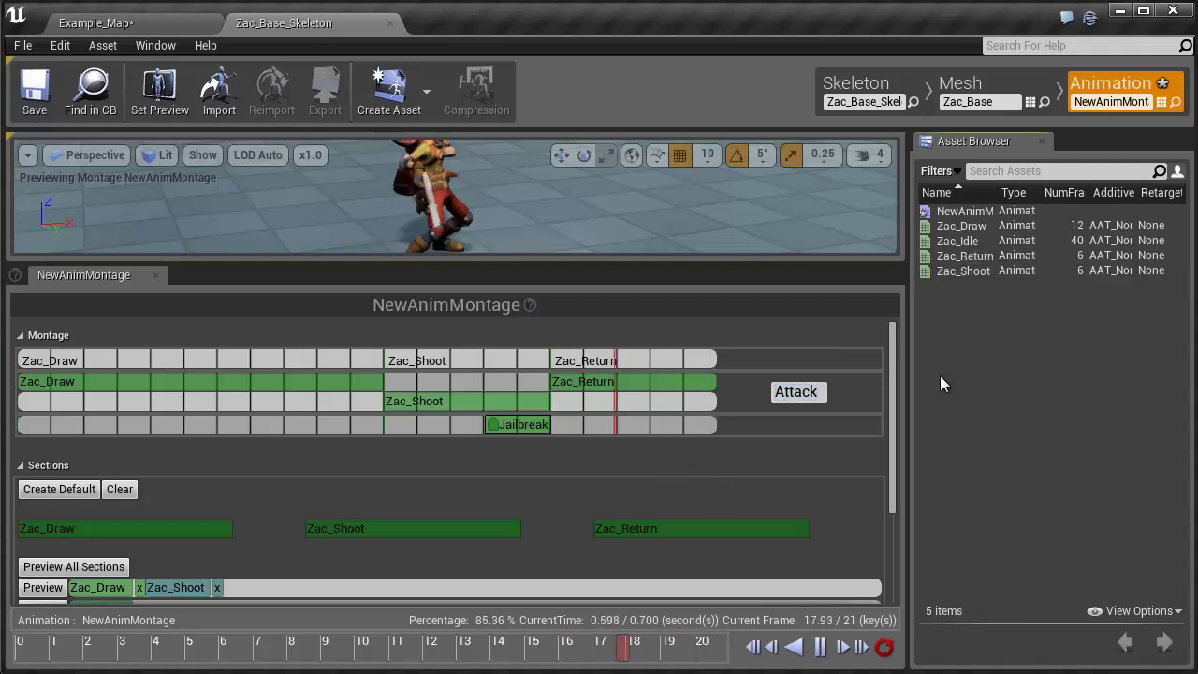
{"action": "left_click", "coordinate": [54, 105]}
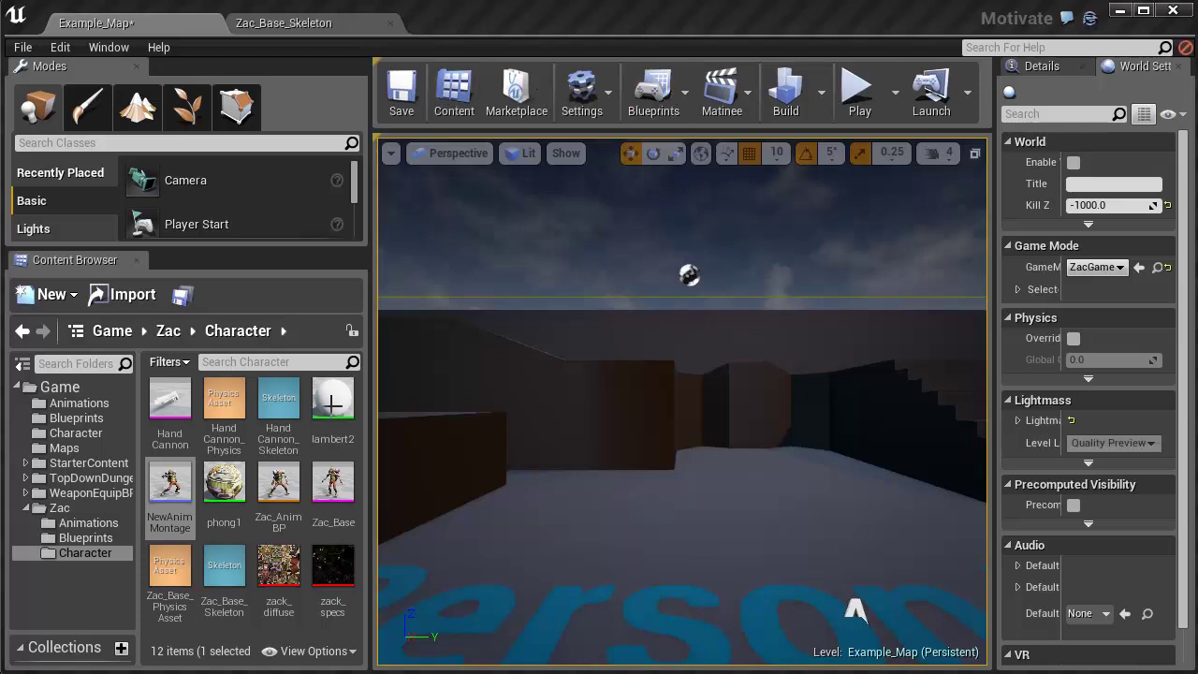
- Open Zac_AnimBP from the Content Browser's Zac > Character folder
{"action": "double_click", "coordinate": [286, 491]}
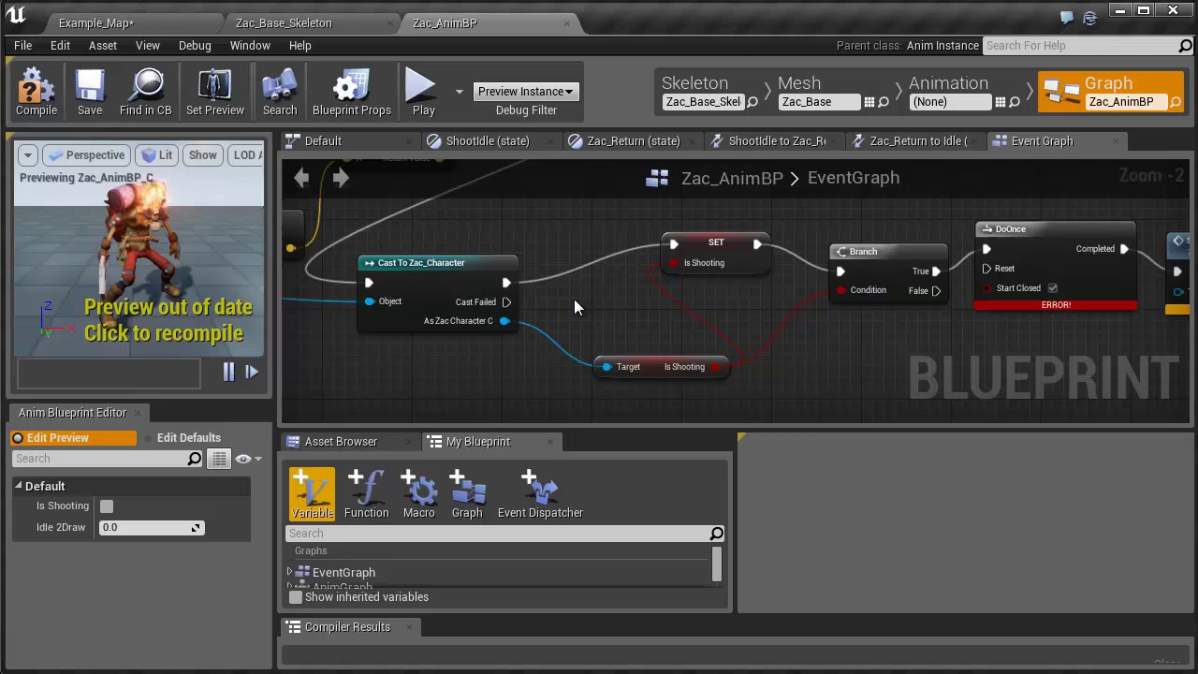
{"action": "scroll", "coordinate": [813, 335], "scroll_direction": "down", "scroll_amount": 1}
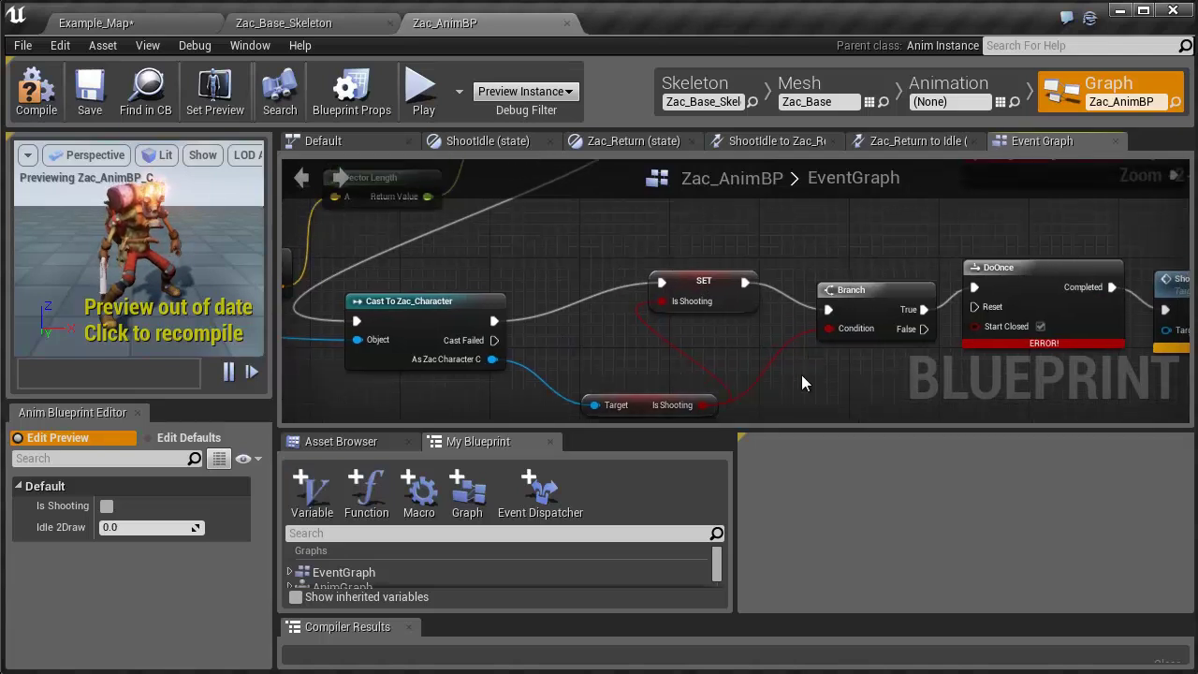
{"action": "scroll", "coordinate": [801, 374], "scroll_direction": "down", "scroll_amount": 1}
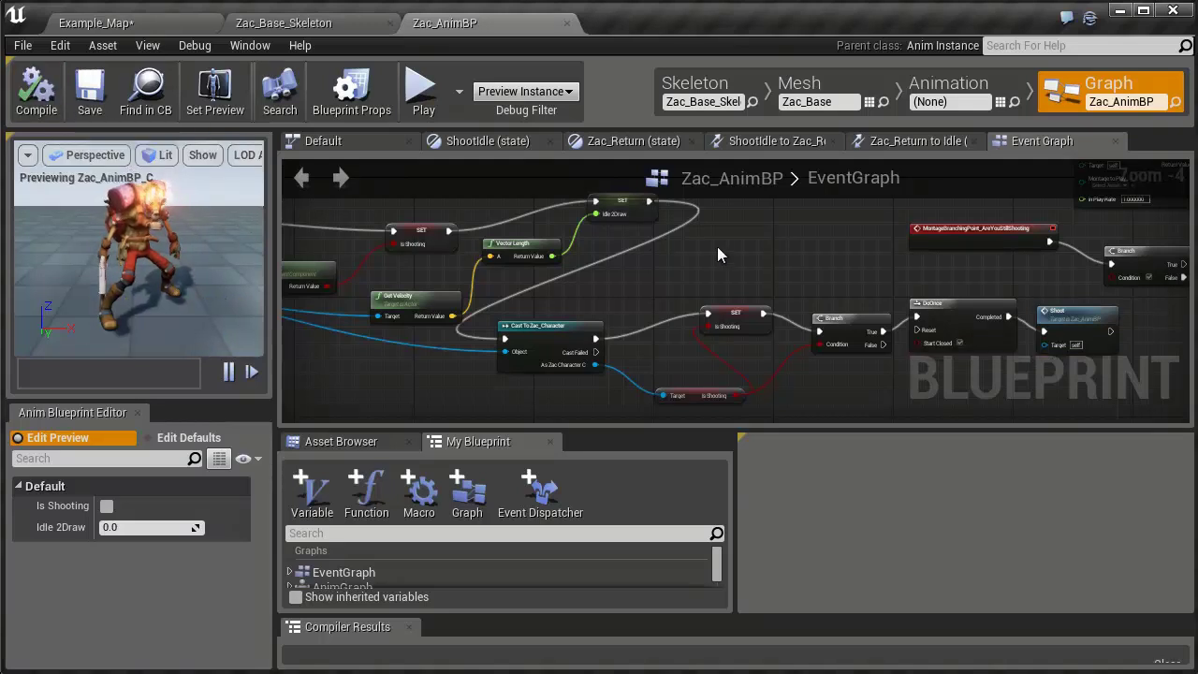
{"action": "right_click_drag", "start_coordinate": [724, 294], "coordinate": [994, 287]}
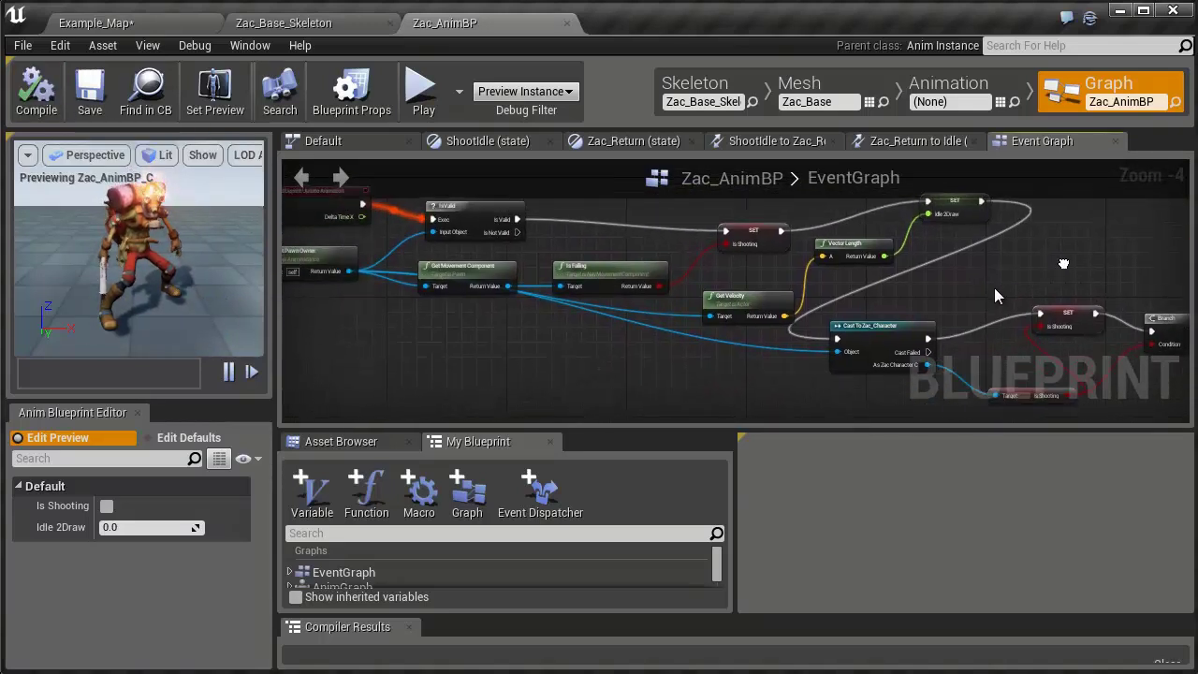
{"action": "right_click_drag", "start_coordinate": [482, 217], "coordinate": [622, 225]}
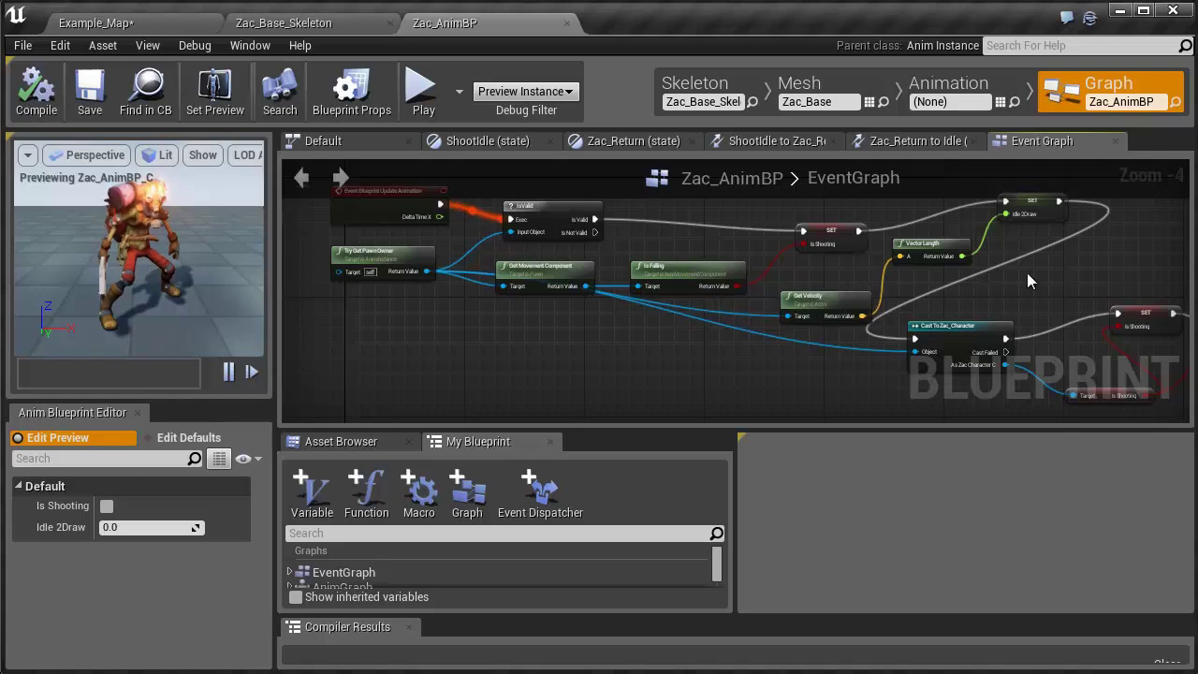
{"action": "right_click_drag", "start_coordinate": [1027, 272], "coordinate": [555, 261]}
{"action": "scroll", "coordinate": [728, 258], "scroll_direction": "up", "scroll_amount": 3}
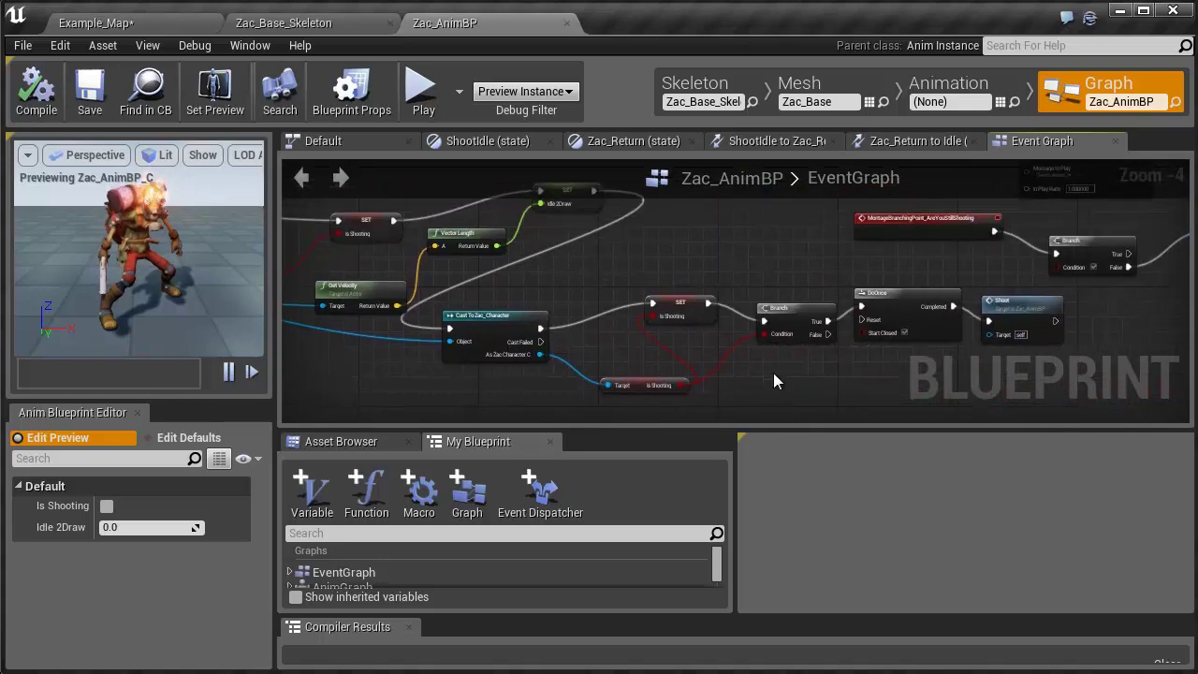
{"action": "right_click_drag", "start_coordinate": [723, 360], "coordinate": [496, 379]}
{"action": "right_click_drag", "start_coordinate": [732, 357], "coordinate": [483, 423]}
{"action": "right_click_drag", "start_coordinate": [574, 315], "coordinate": [1057, 392]}
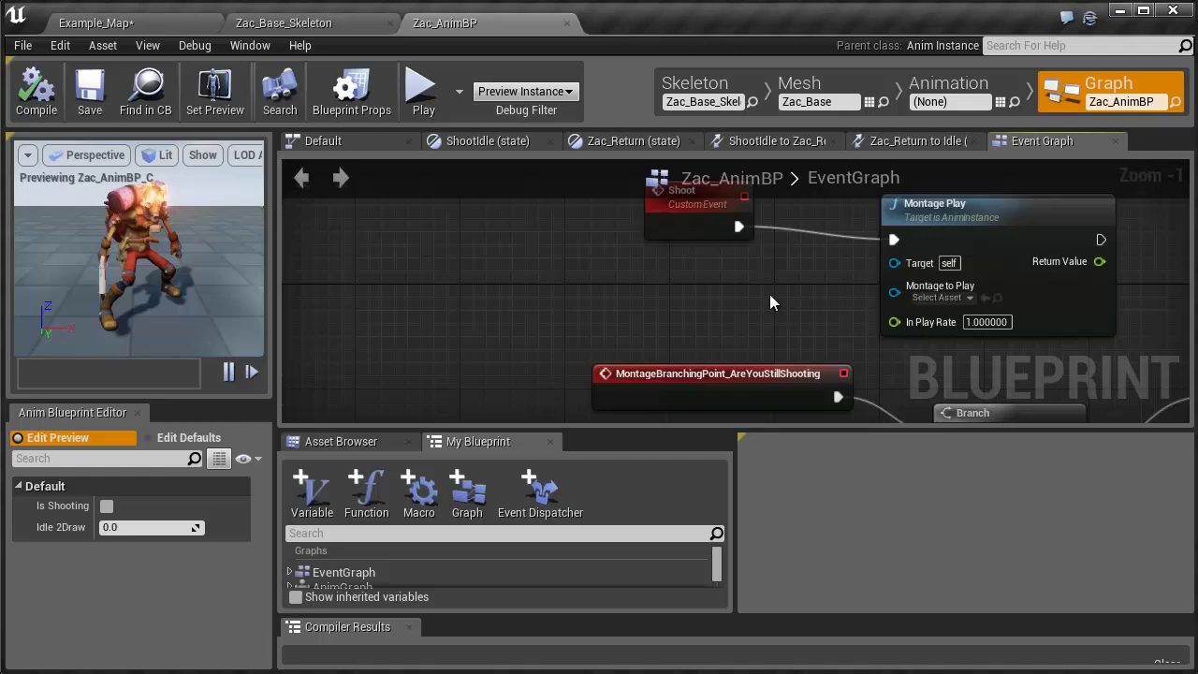
{"action": "scroll", "coordinate": [736, 292], "scroll_direction": "down", "scroll_amount": 3}
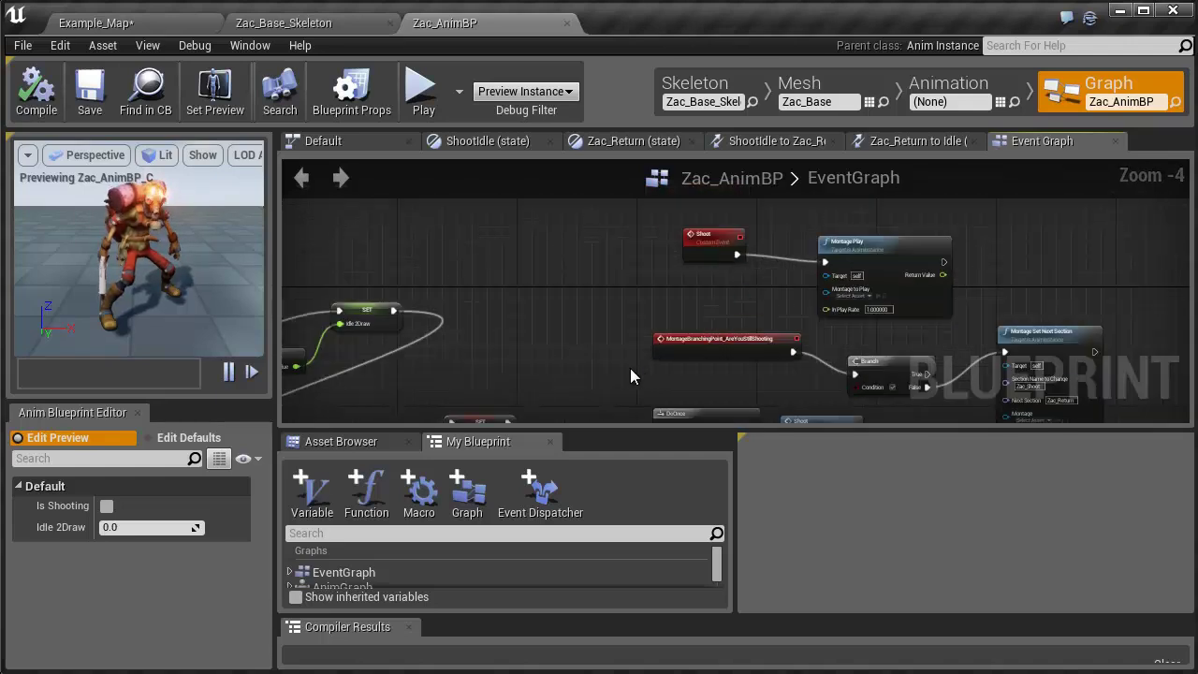
{"action": "right_click_drag", "start_coordinate": [629, 368], "coordinate": [776, 258]}
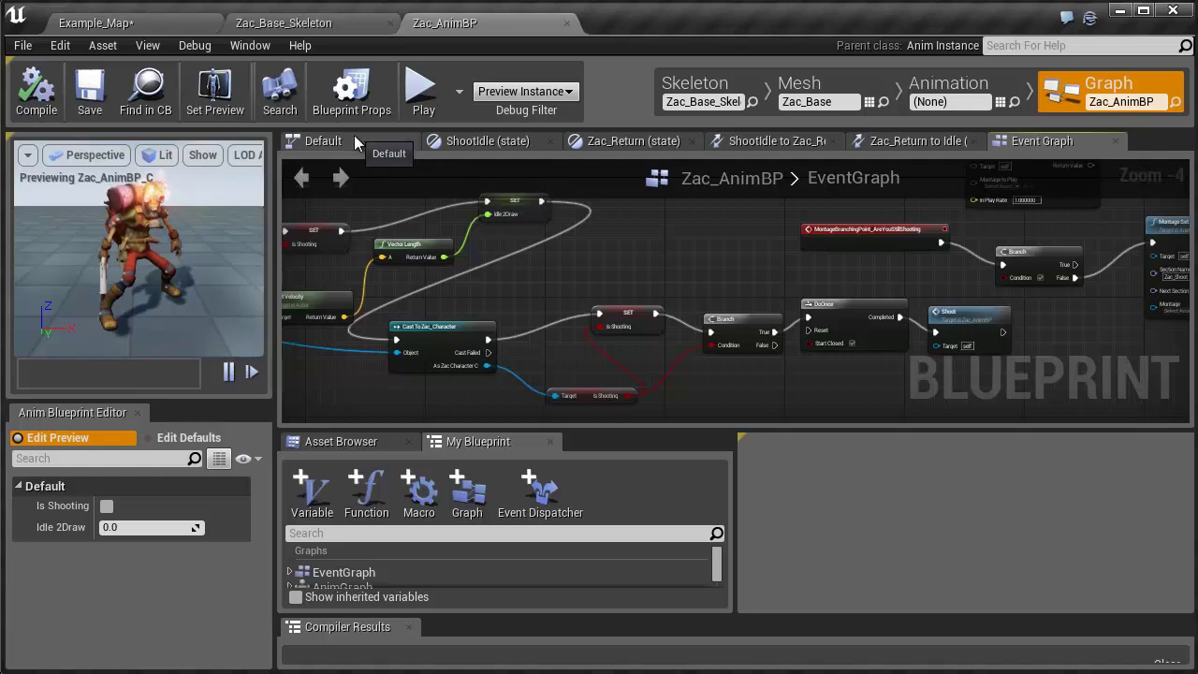
{"action": "scroll", "coordinate": [379, 555], "scroll_direction": "down", "scroll_amount": 1}
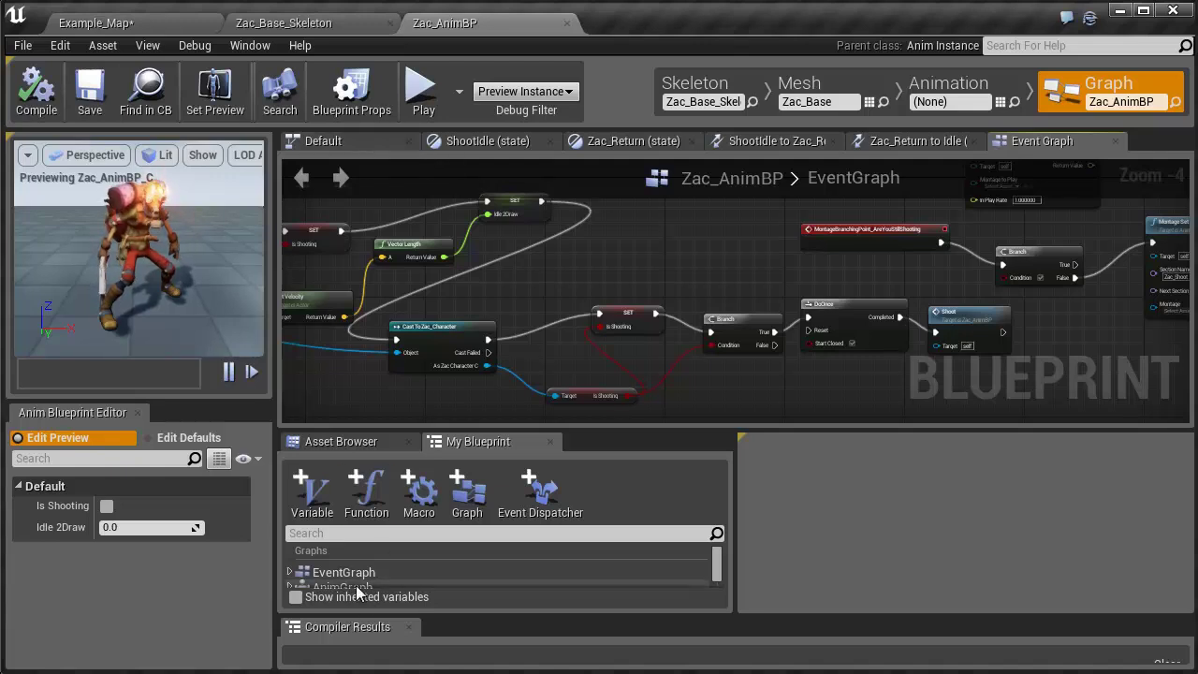
- In the AnimGraph, set the Slot node's slot name to Attack
{"action": "double_click", "coordinate": [342, 573]}
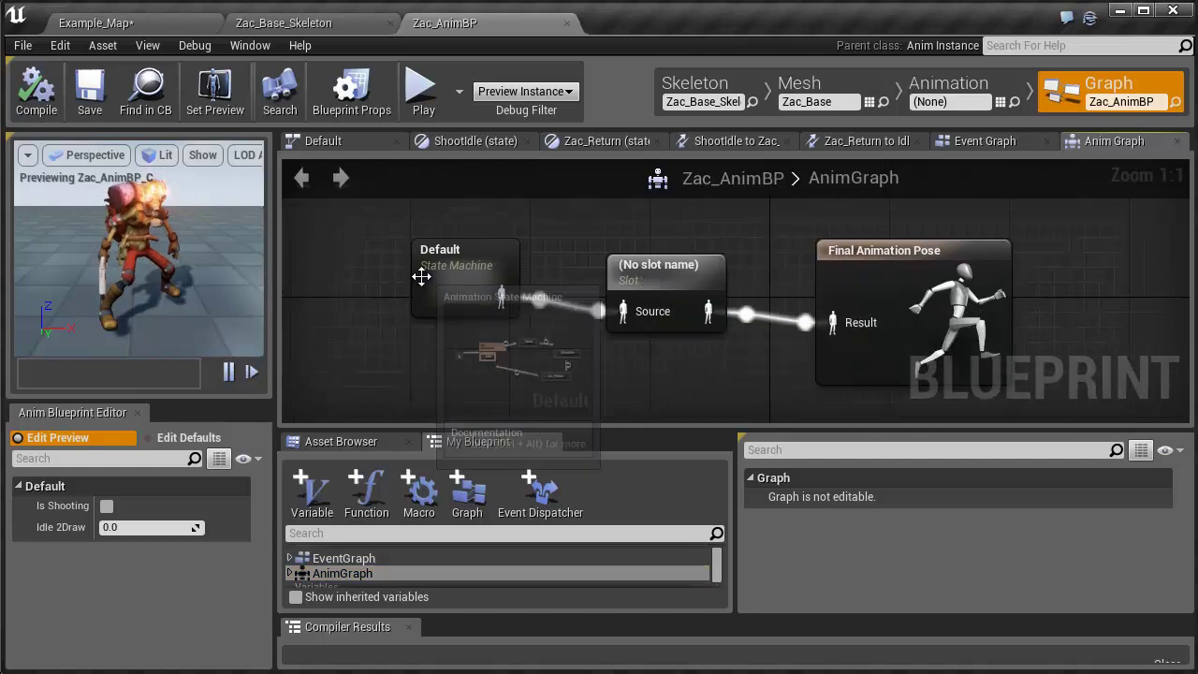
{"action": "left_click", "coordinate": [660, 281]}
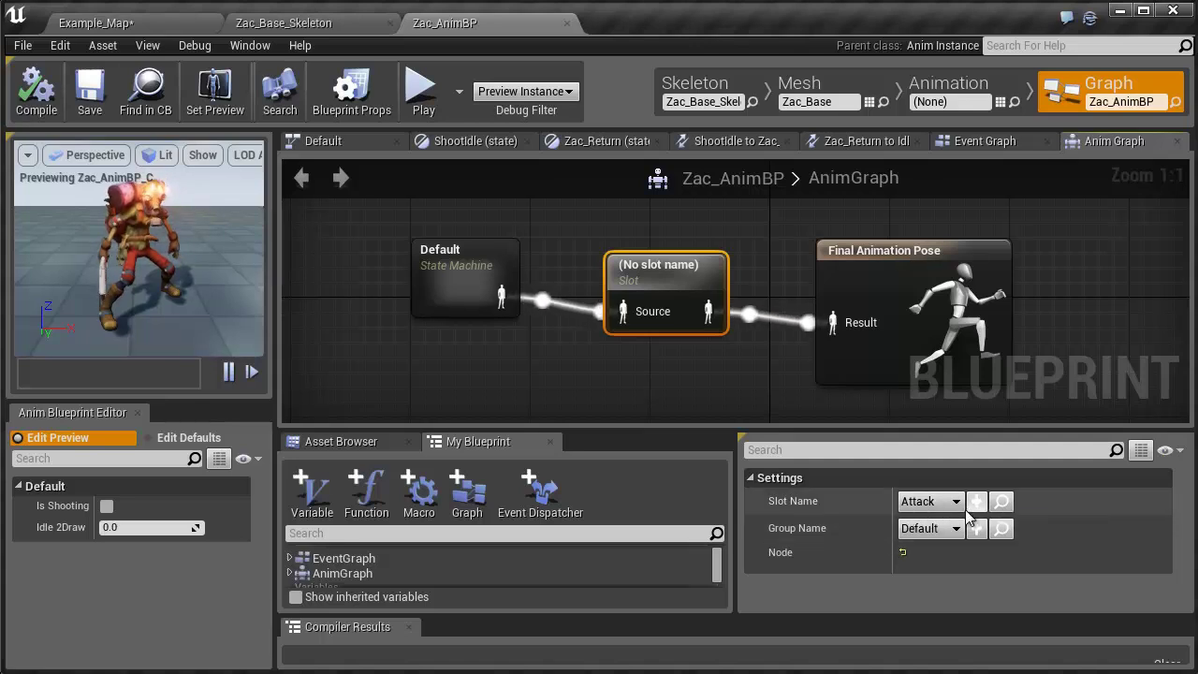
{"action": "left_click", "coordinate": [926, 502]}
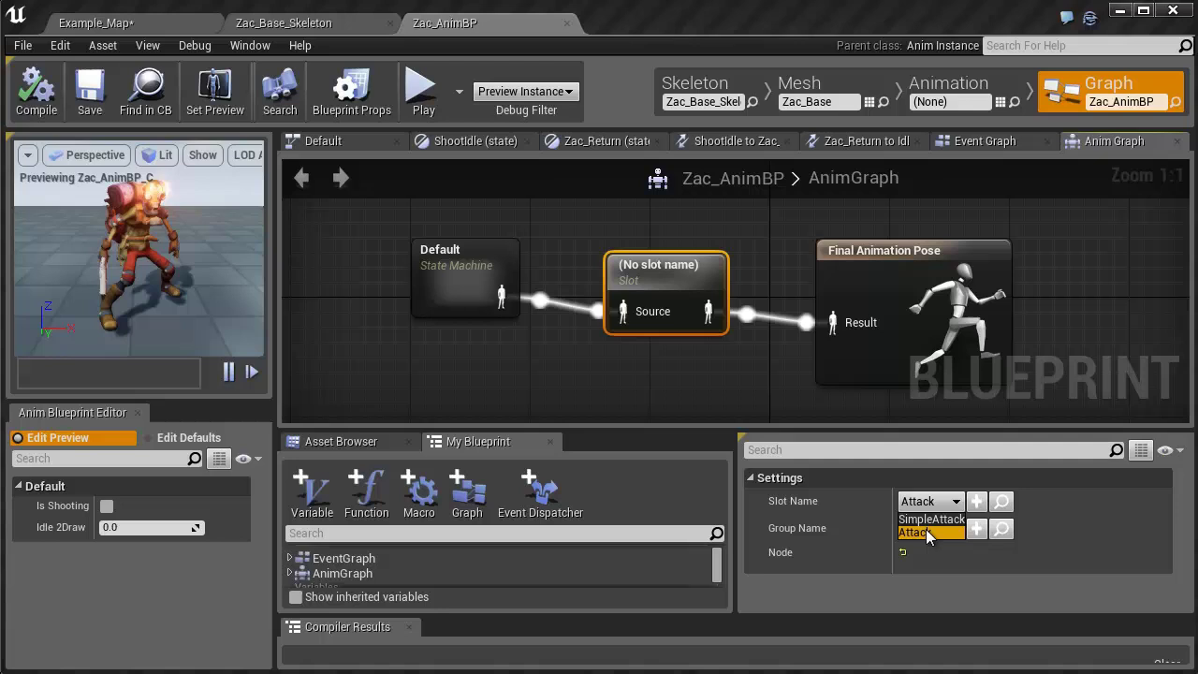
- Open the Default state machine and move Zac_Return left among Idle, Draw and ShootIdle
{"action": "double_click", "coordinate": [462, 262]}
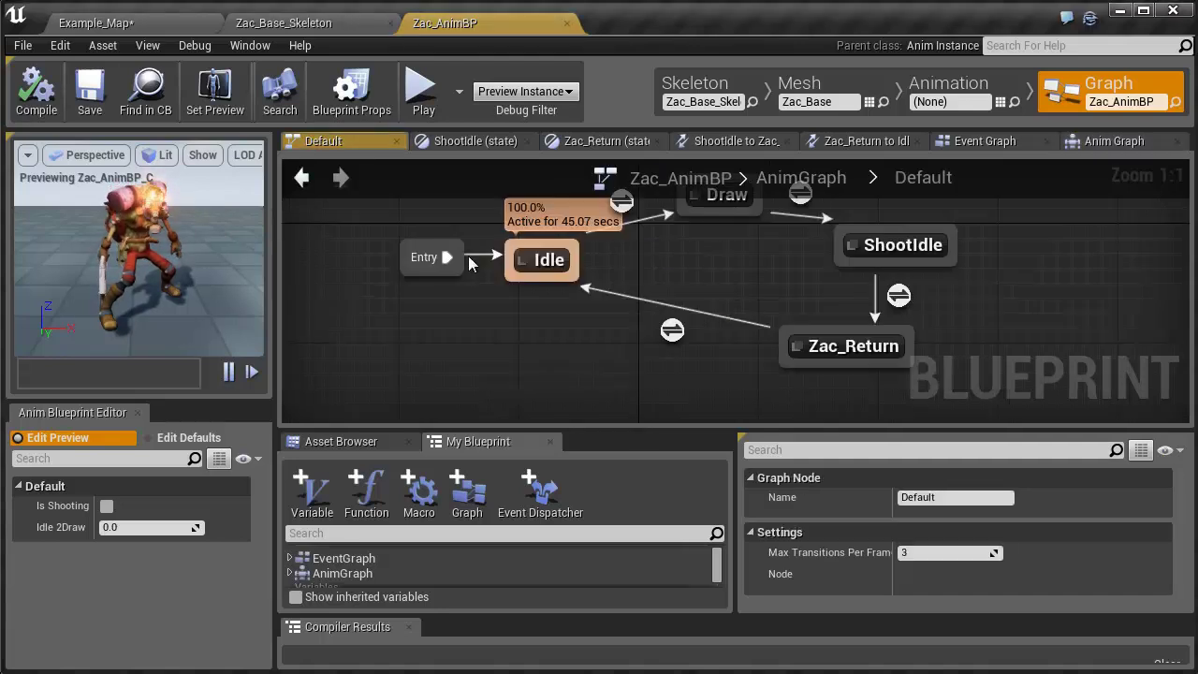
{"action": "left_click_drag", "start_coordinate": [812, 411], "coordinate": [776, 409]}
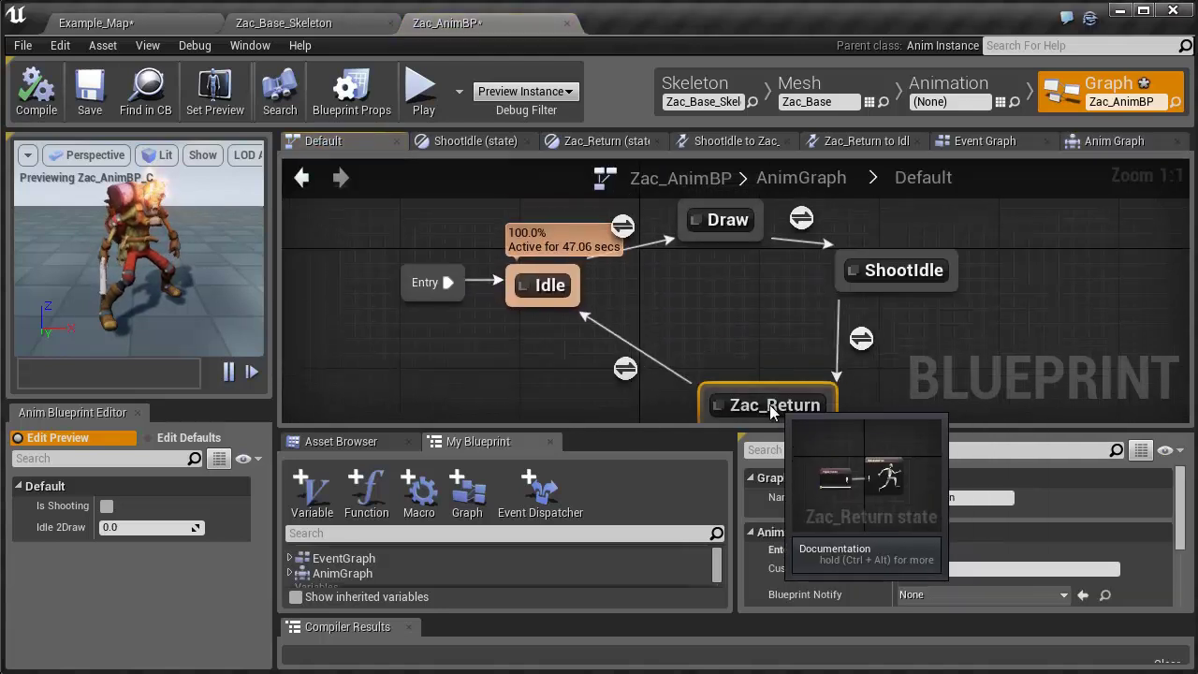
{"action": "mouse_move", "coordinate": [753, 382]}
{"action": "right_mouse_down"}
{"action": "mouse_move", "coordinate": [754, 344]}
{"action": "mouse_move", "coordinate": [755, 375]}
{"action": "right_mouse_up"}
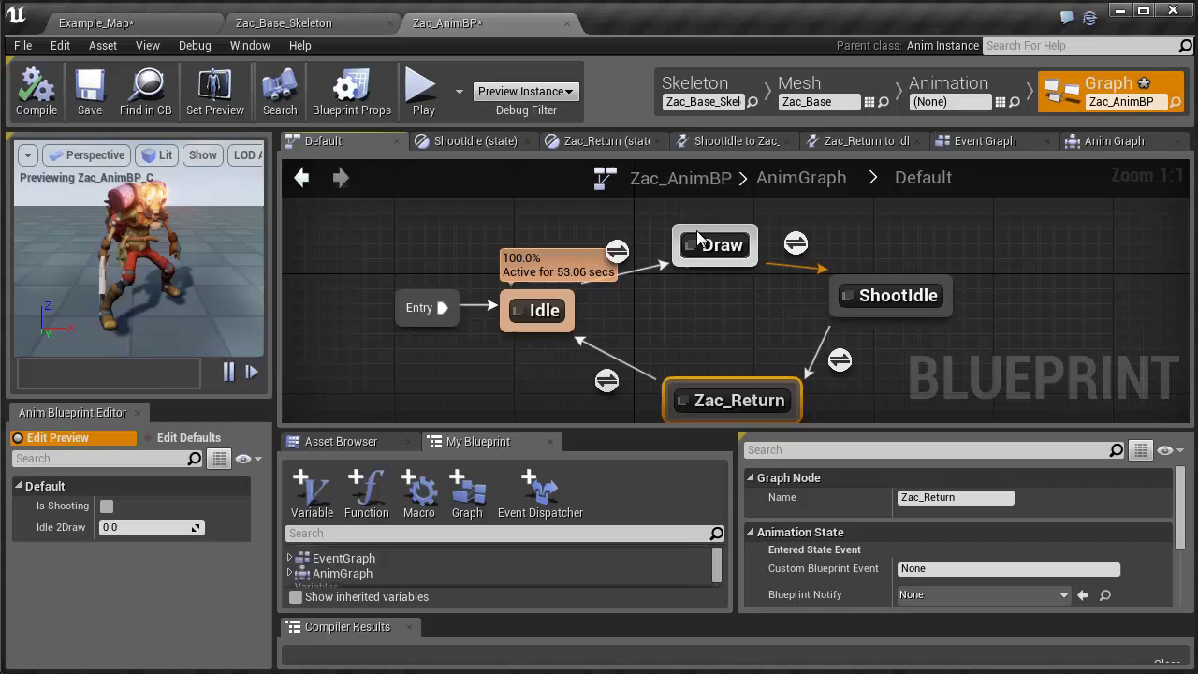
{"action": "mouse_move", "coordinate": [711, 243]}
{"action": "left_click", "coordinate": [685, 299]}
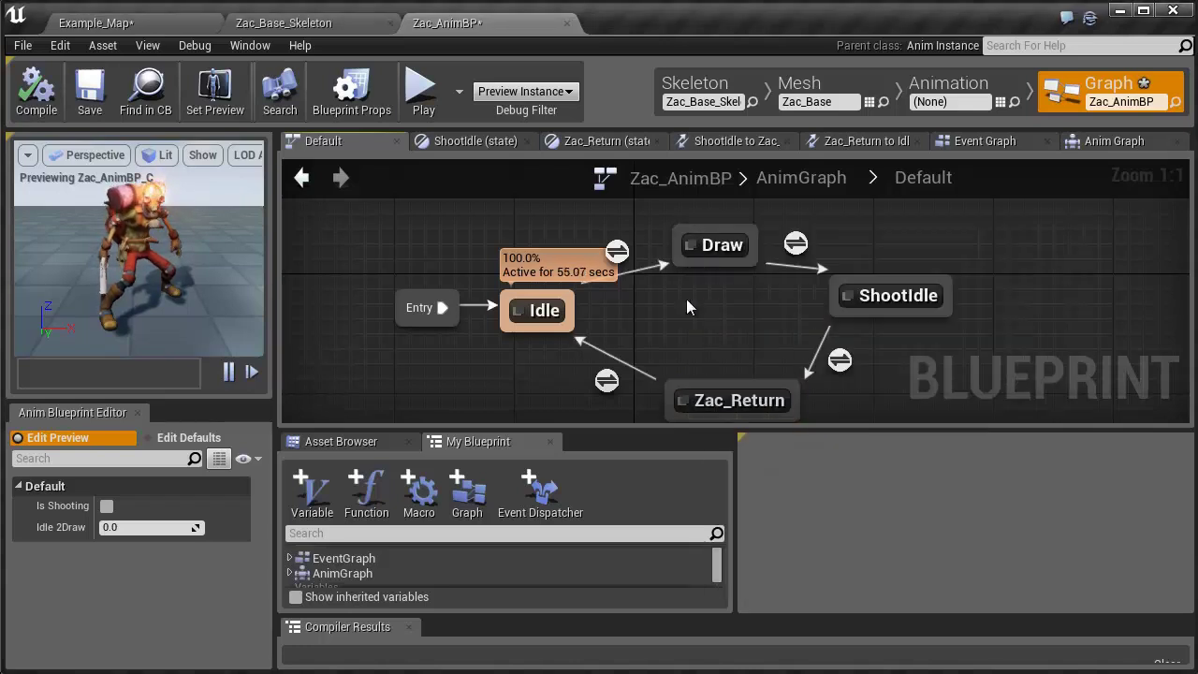
{"action": "right_click_drag", "start_coordinate": [597, 304], "coordinate": [682, 294]}
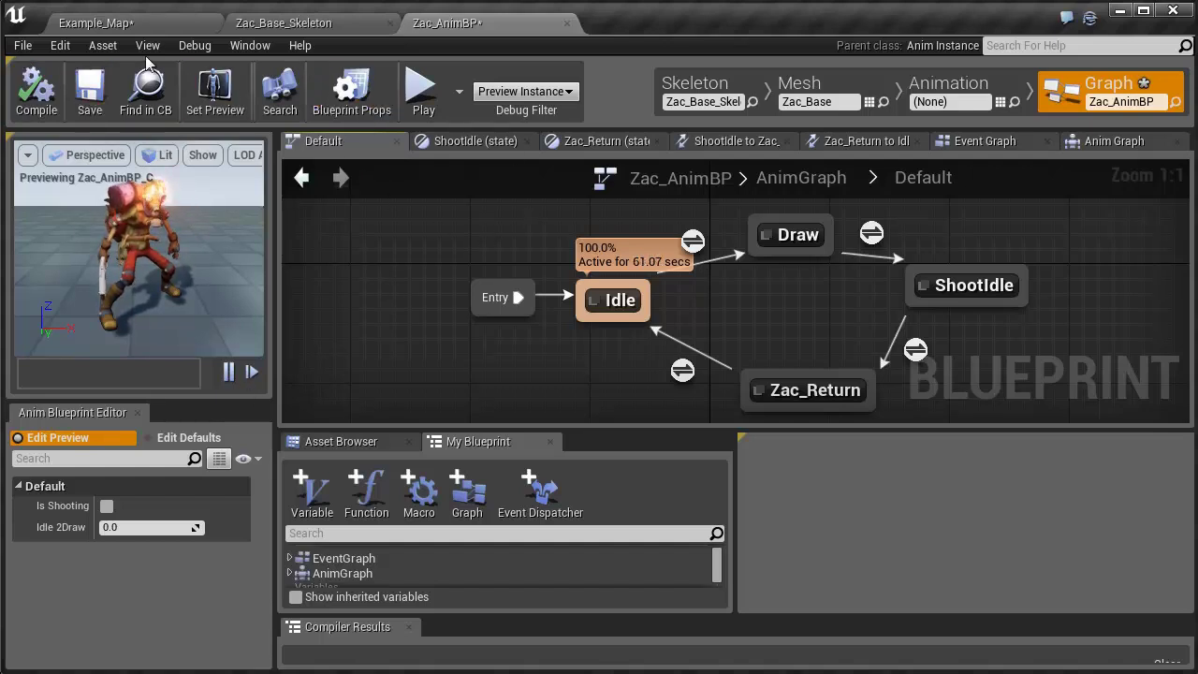
{"action": "left_click", "coordinate": [22, 45]}
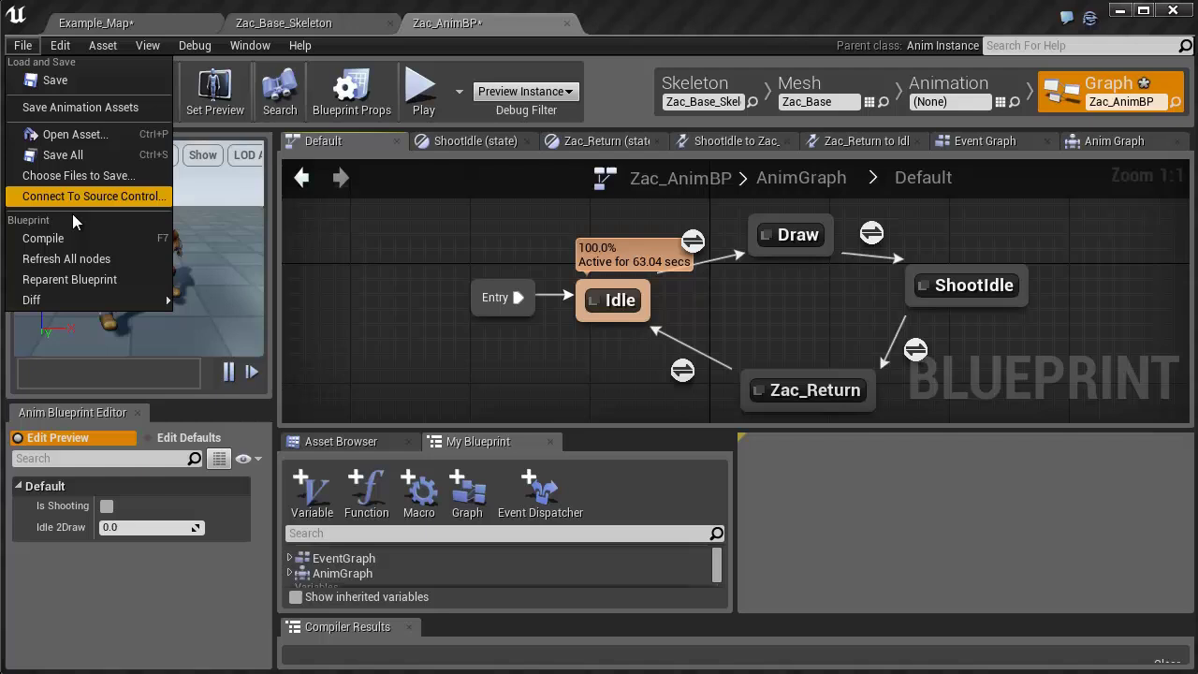
{"action": "left_click", "coordinate": [60, 45]}
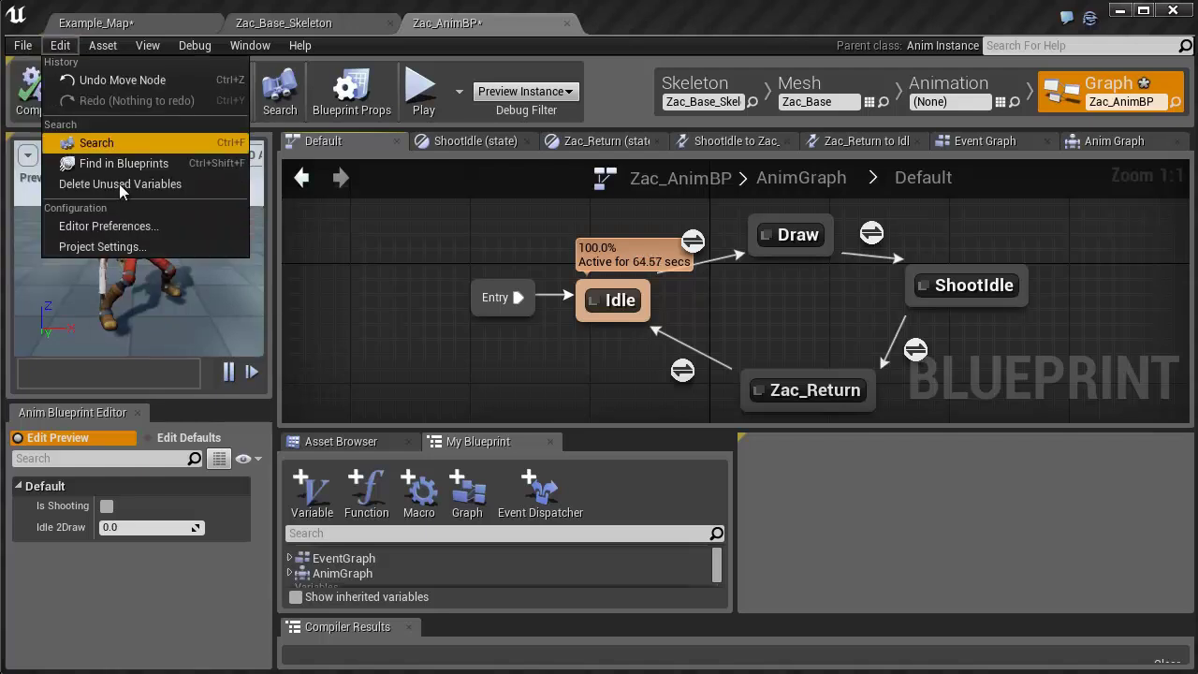
{"action": "left_click", "coordinate": [98, 247]}
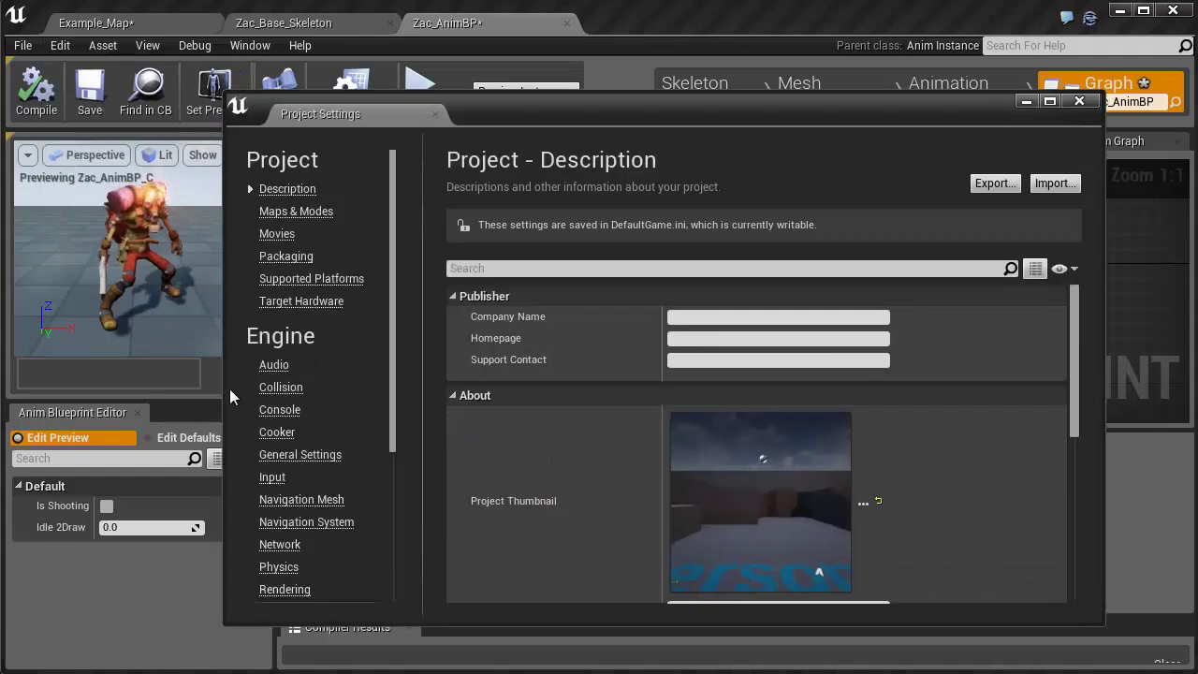
{"action": "left_click", "coordinate": [272, 478]}
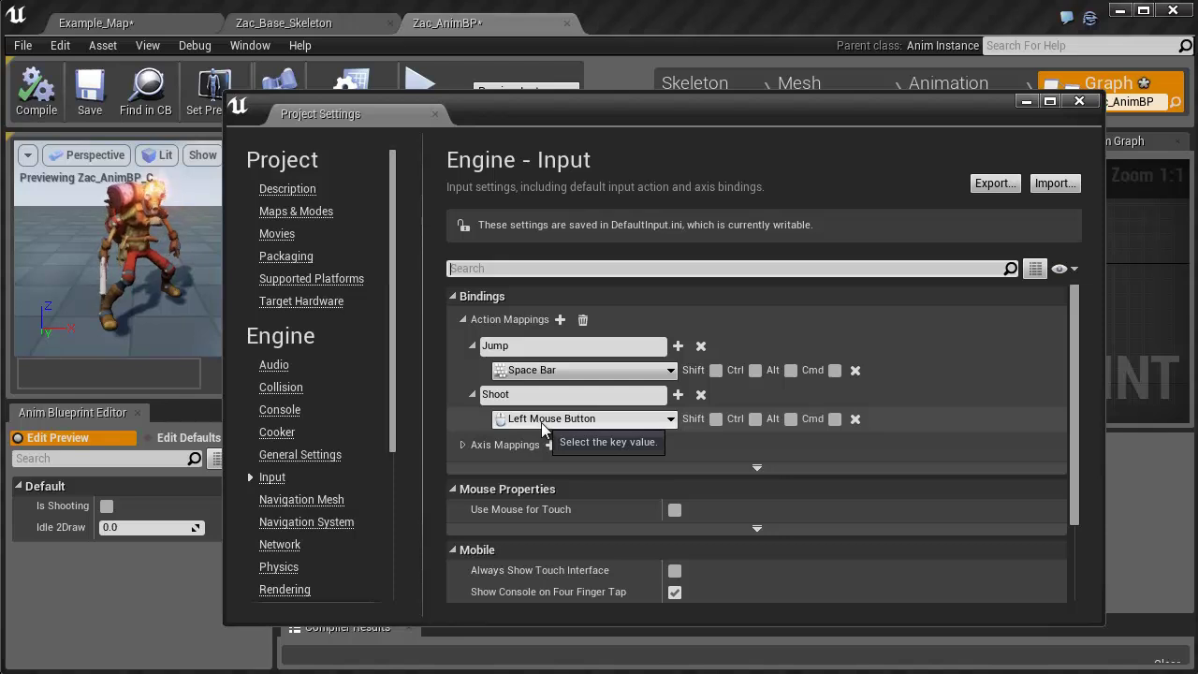
{"action": "left_click", "coordinate": [1079, 102]}
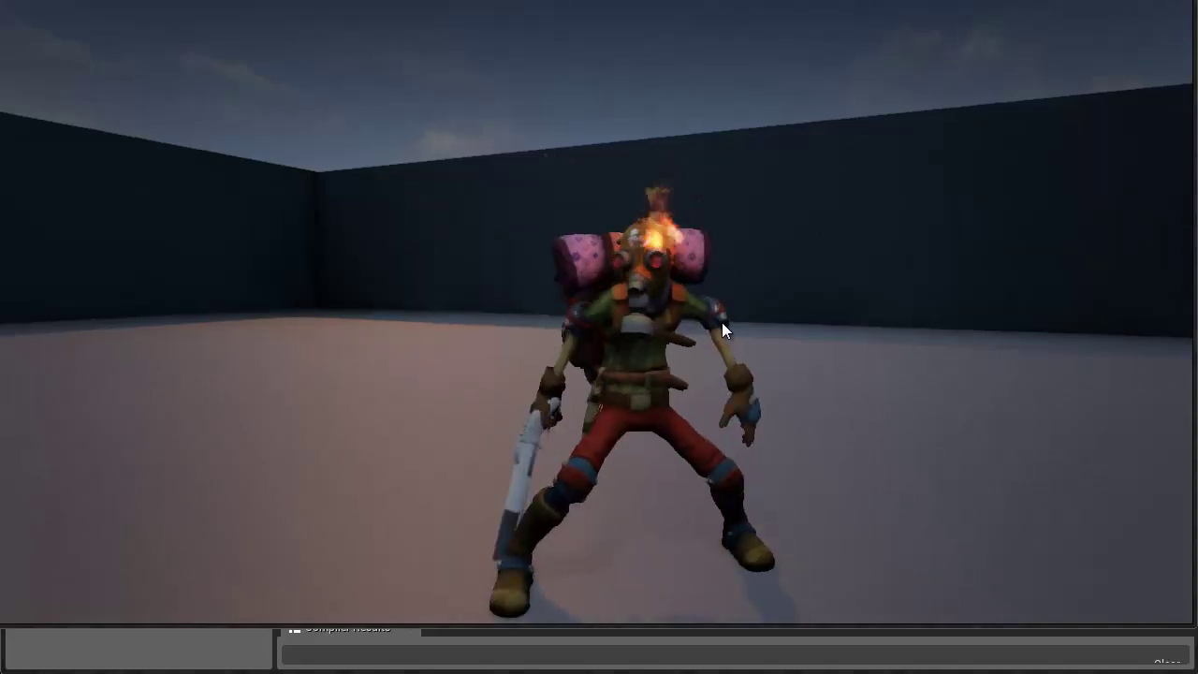
- Fire Shoot repeatedly in the running game to watch Zac draw, aim and lower the revolver
{"action": "left_click", "coordinate": [721, 322]}
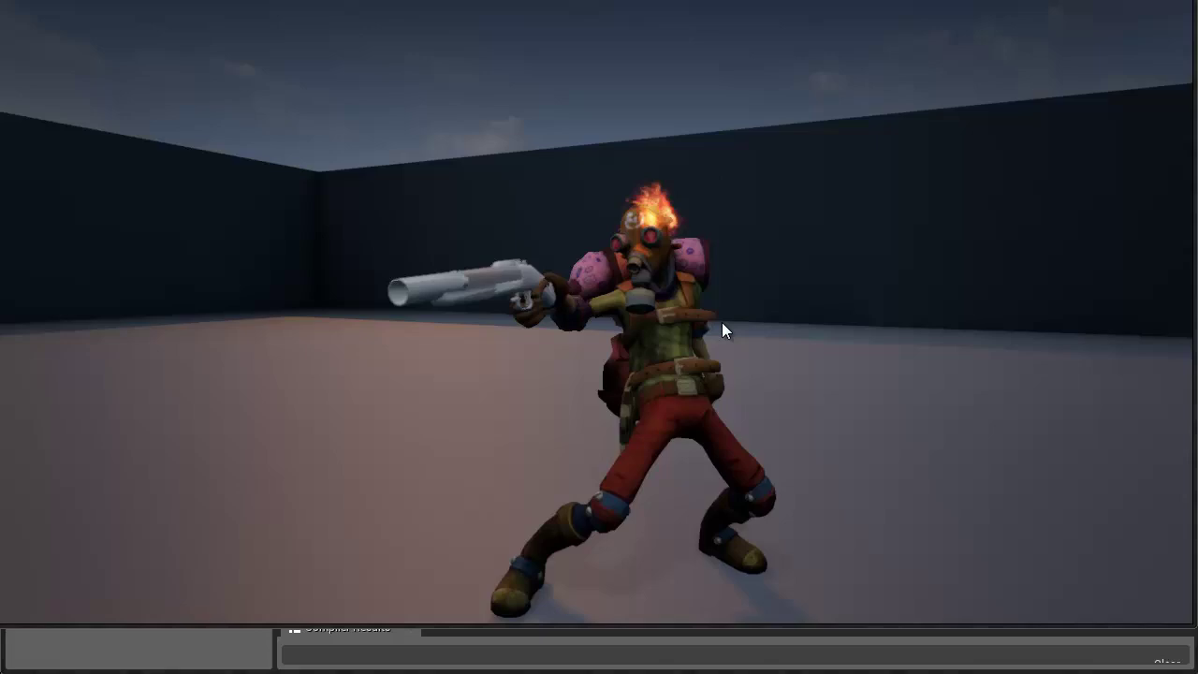
{"action": "left_click", "coordinate": [723, 322]}
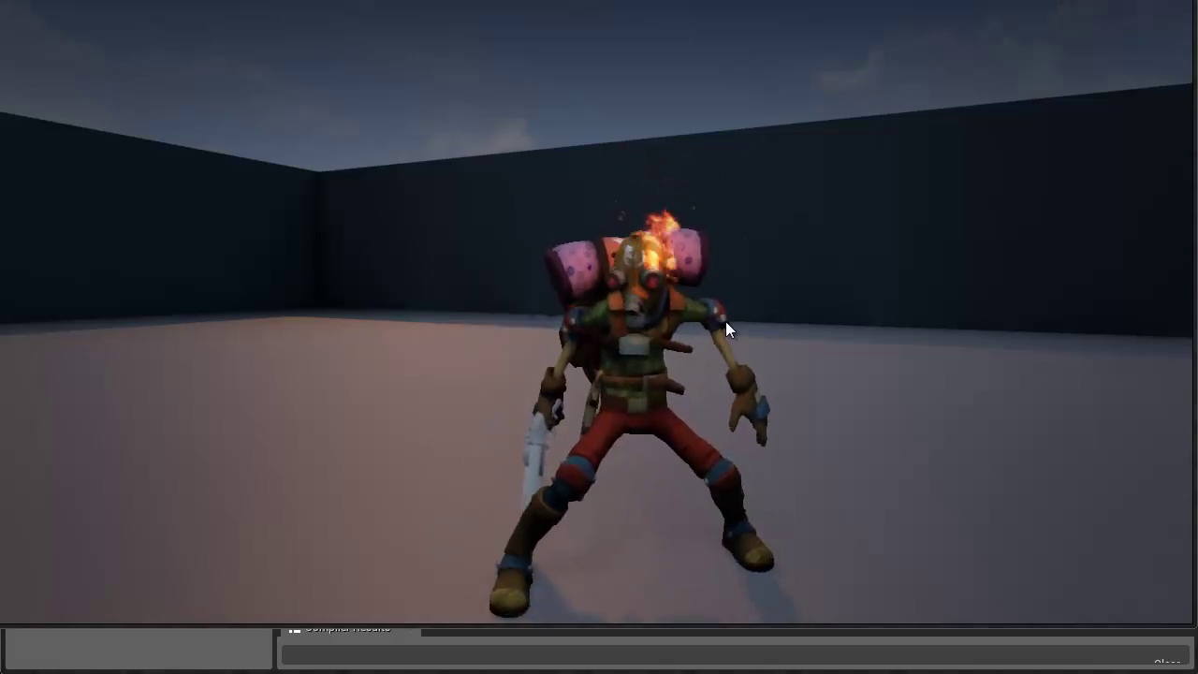
{"action": "left_click", "coordinate": [725, 321]}
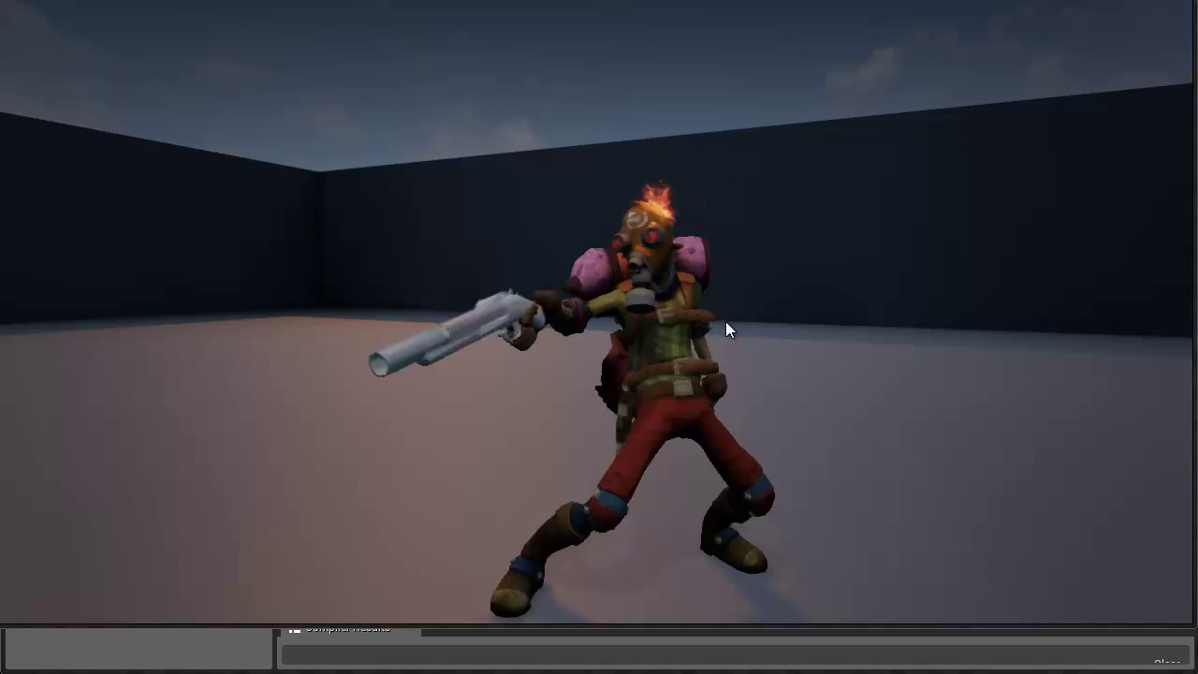
{"action": "left_click", "coordinate": [726, 321]}
{"action": "left_click", "coordinate": [725, 321]}
{"action": "left_click", "coordinate": [726, 321]}
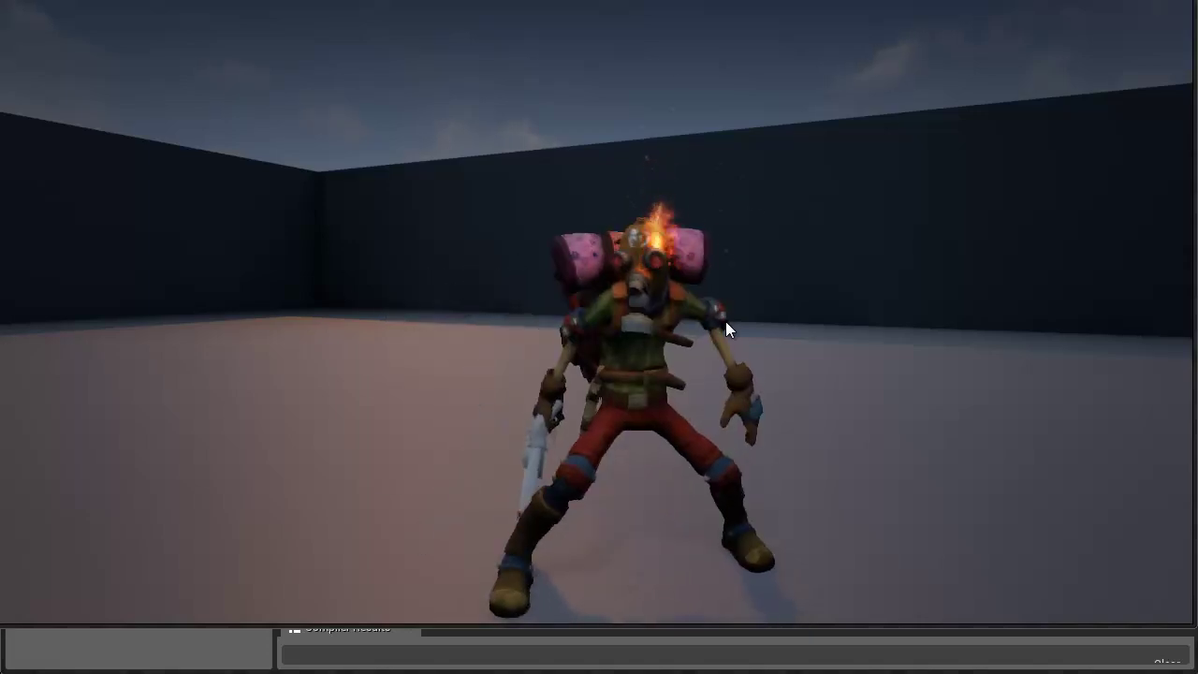